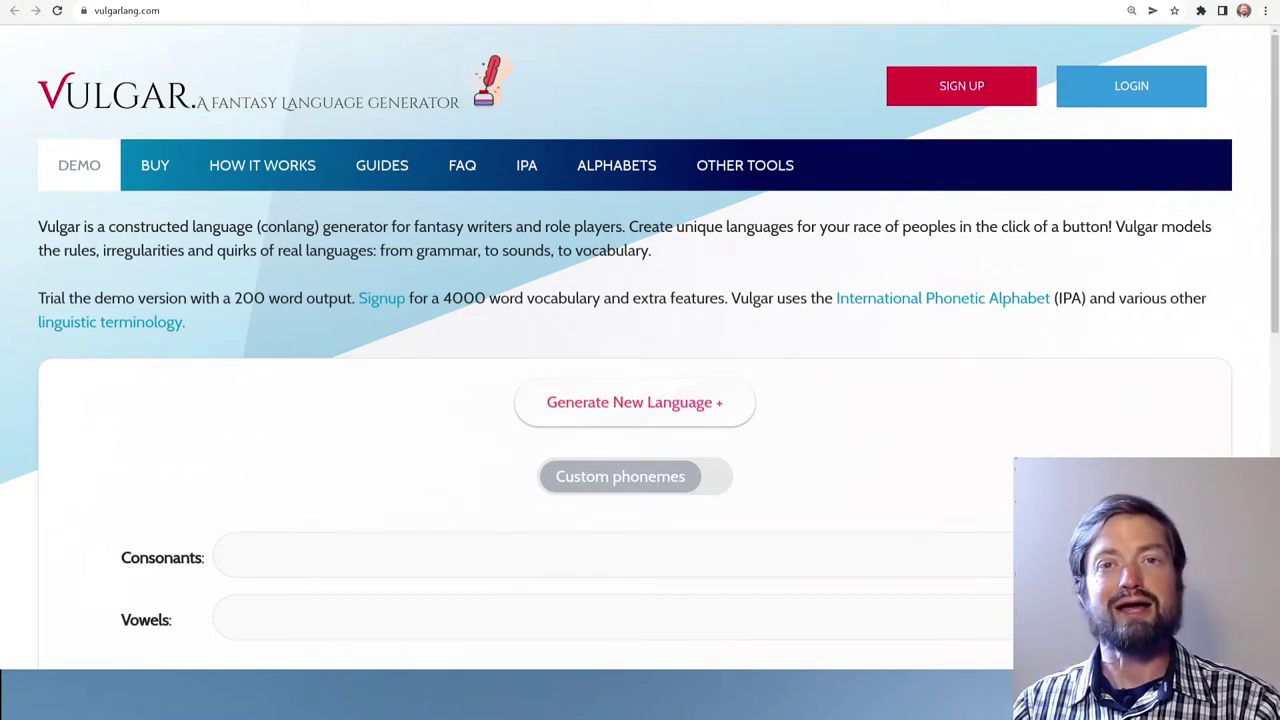
Scroll to More options and expand the Phonology settings of the language generator.
{"action": "key", "text": "ctrl+l"}
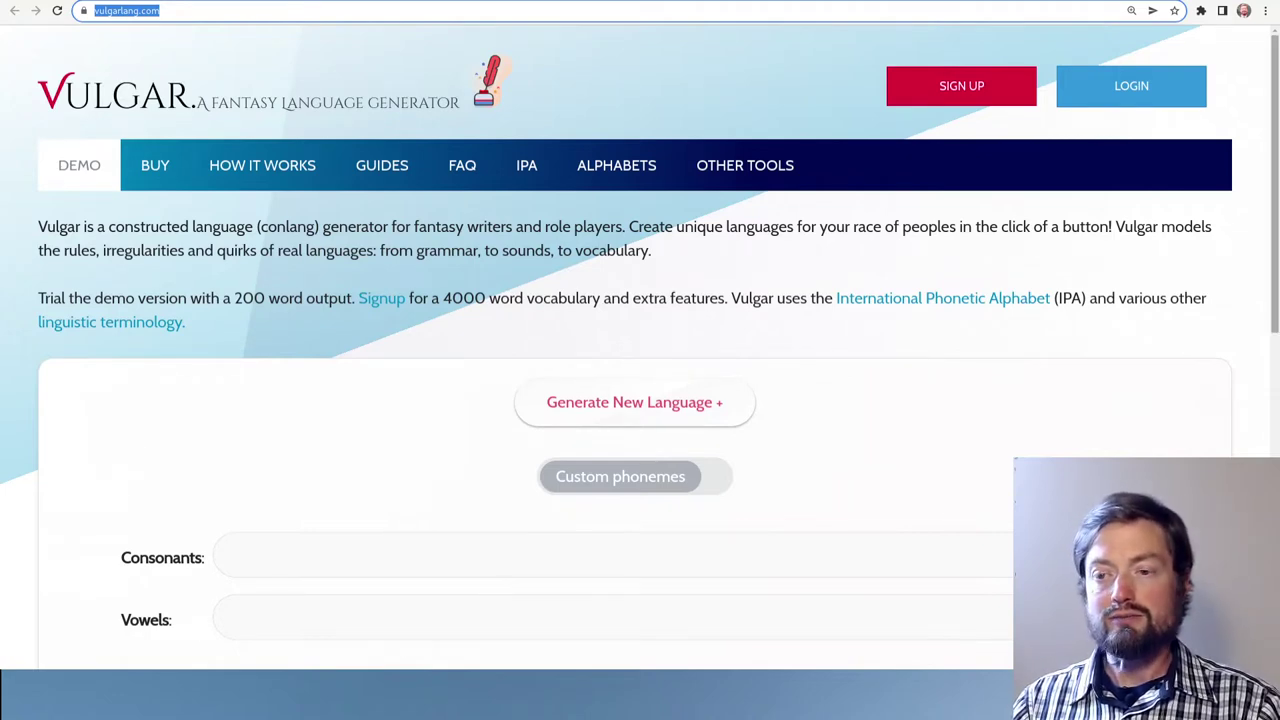
{"action": "scroll", "coordinate": [640, 348], "scroll_direction": "down", "scroll_amount": 3}
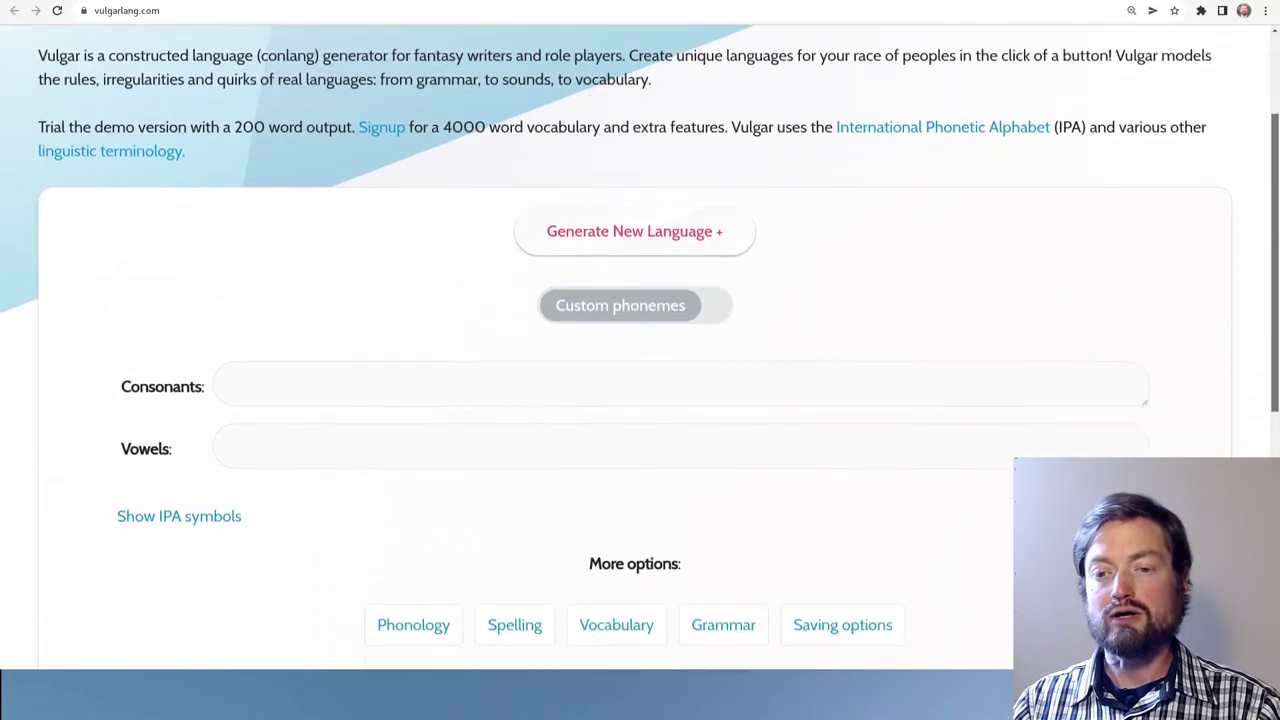
{"action": "scroll", "coordinate": [640, 348], "scroll_direction": "down", "scroll_amount": 3}
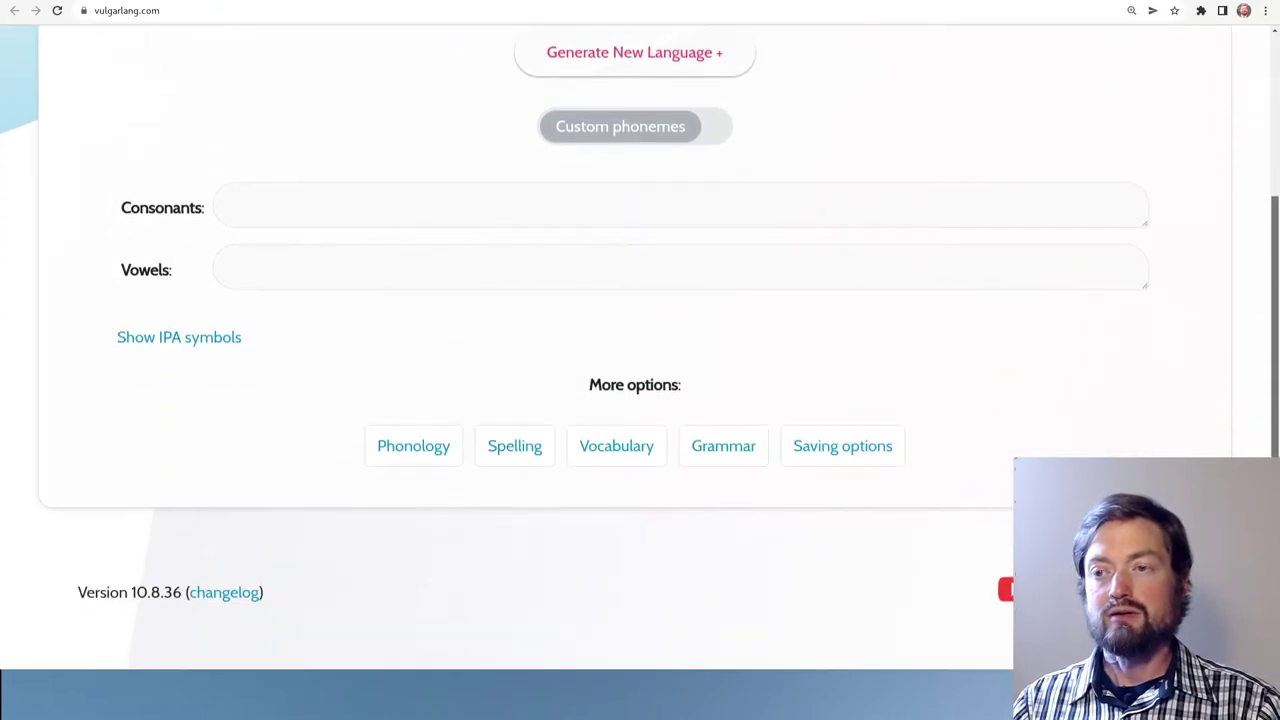
{"action": "scroll", "coordinate": [640, 348], "scroll_direction": "up", "scroll_amount": 1}
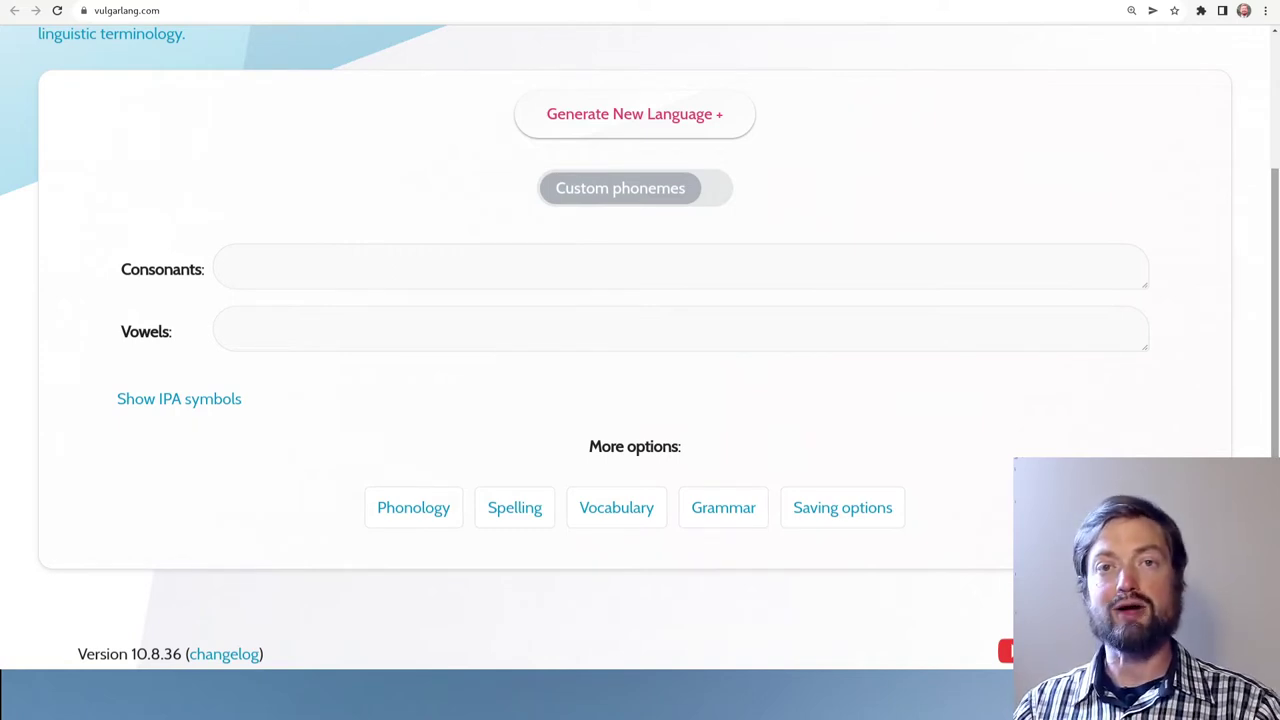
{"action": "left_click", "coordinate": [413, 507]}
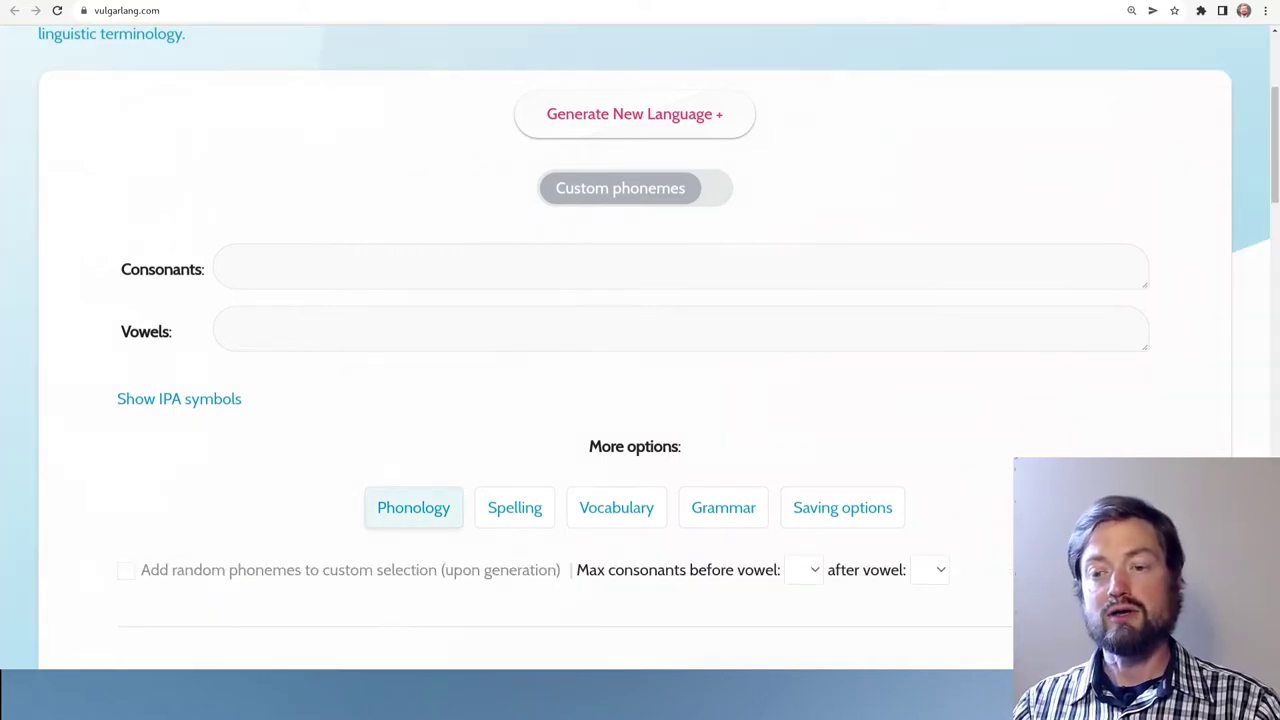
Look over the Phonology options, then review Grammar settings: Random word order and noun genders.
{"action": "scroll", "coordinate": [640, 348], "scroll_direction": "down", "scroll_amount": 6}
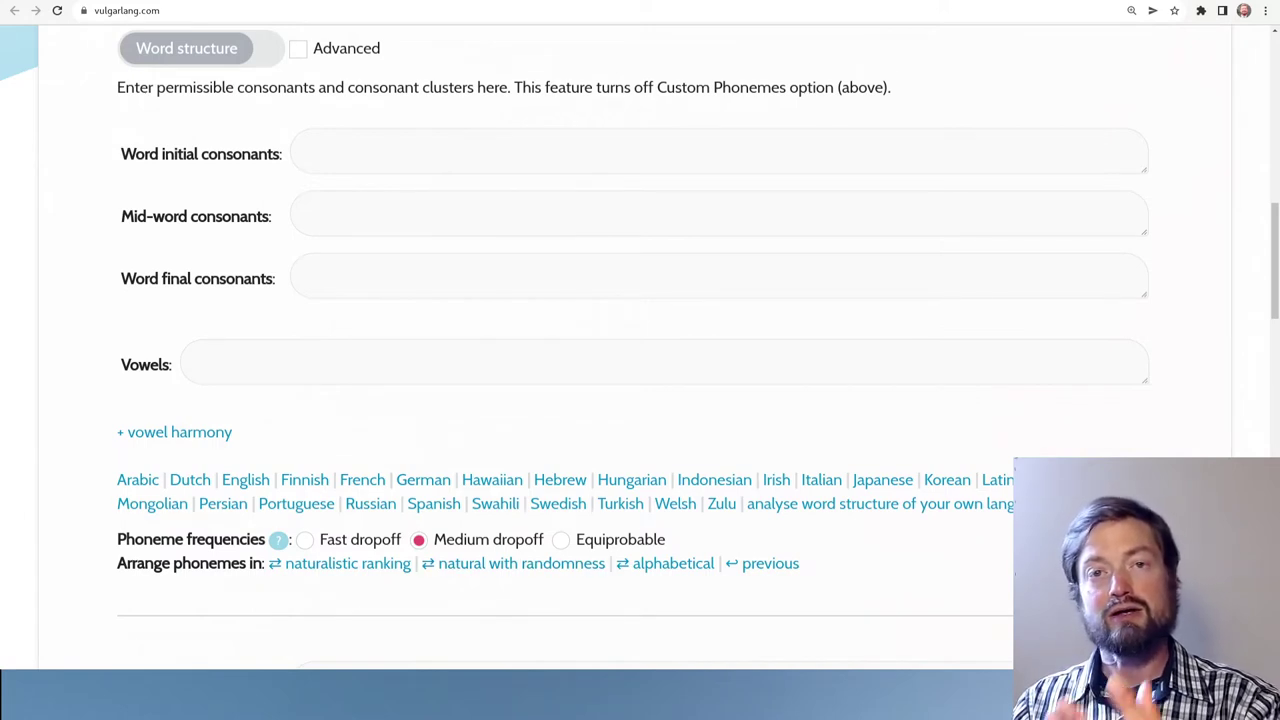
{"action": "scroll", "coordinate": [640, 346], "scroll_direction": "up", "scroll_amount": 3}
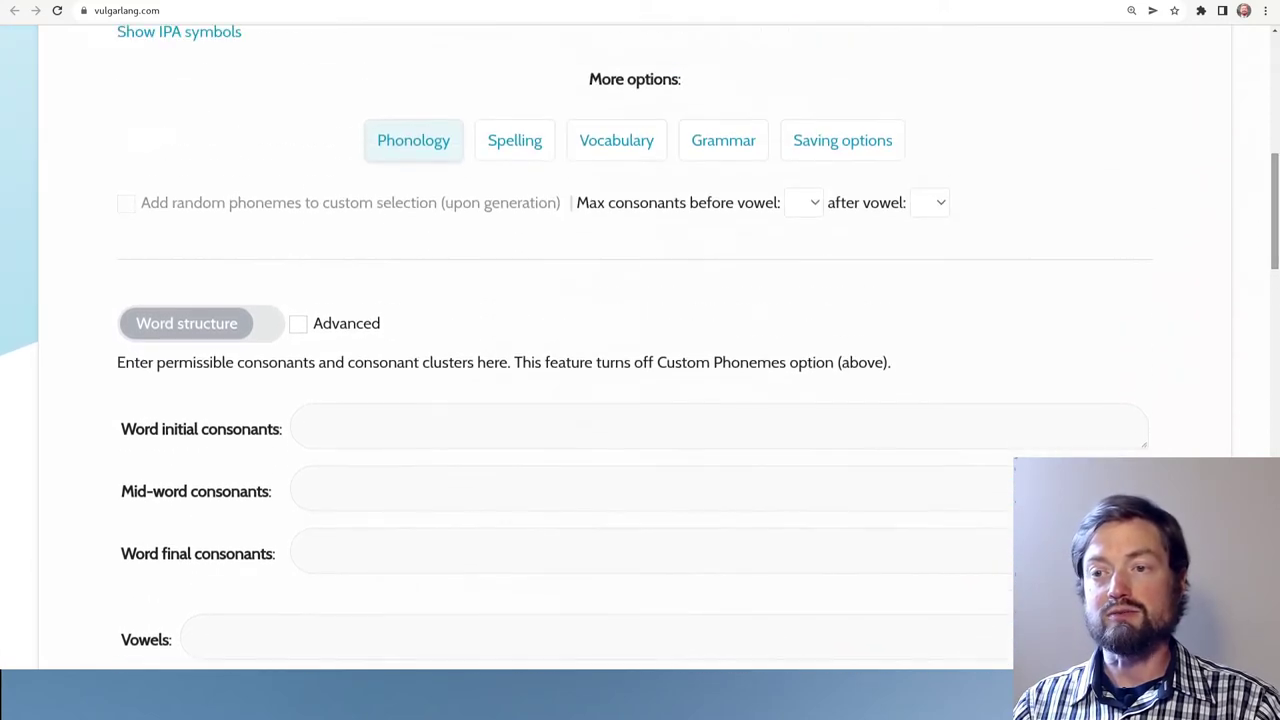
{"action": "left_click", "coordinate": [723, 140]}
{"action": "scroll", "coordinate": [723, 140], "scroll_direction": "down", "scroll_amount": 2}
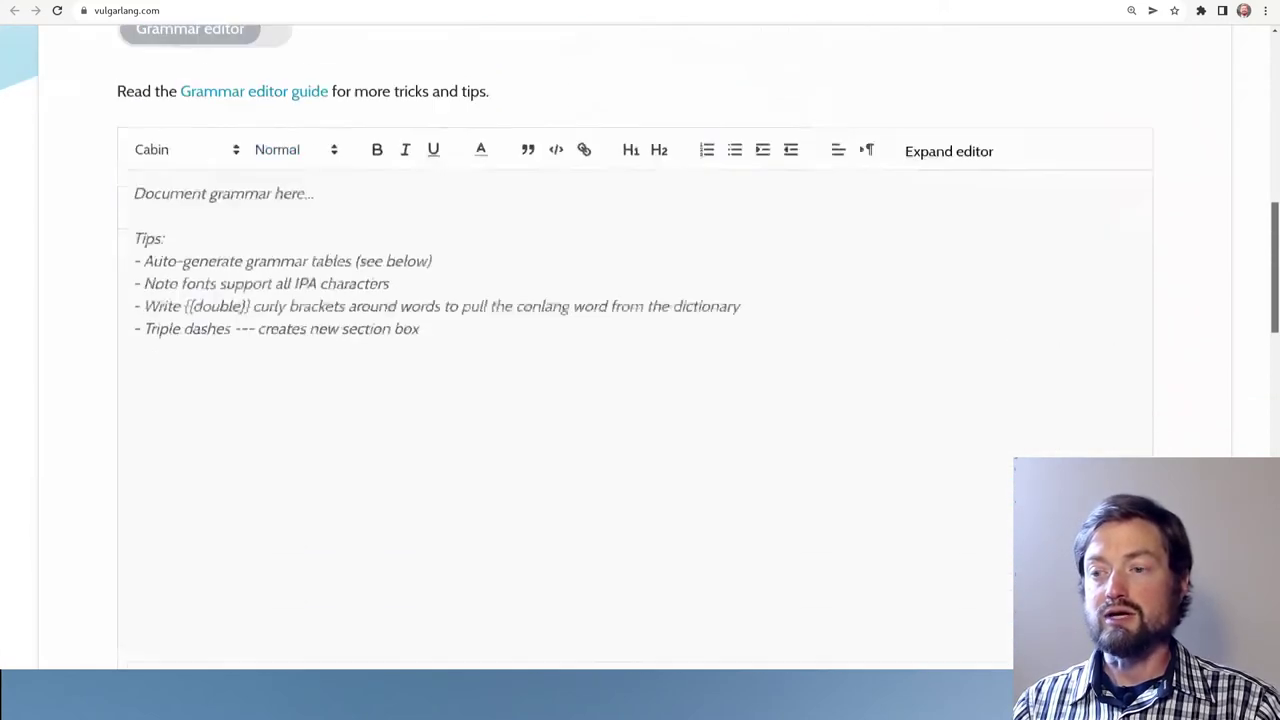
{"action": "scroll", "coordinate": [640, 346], "scroll_direction": "down", "scroll_amount": 8}
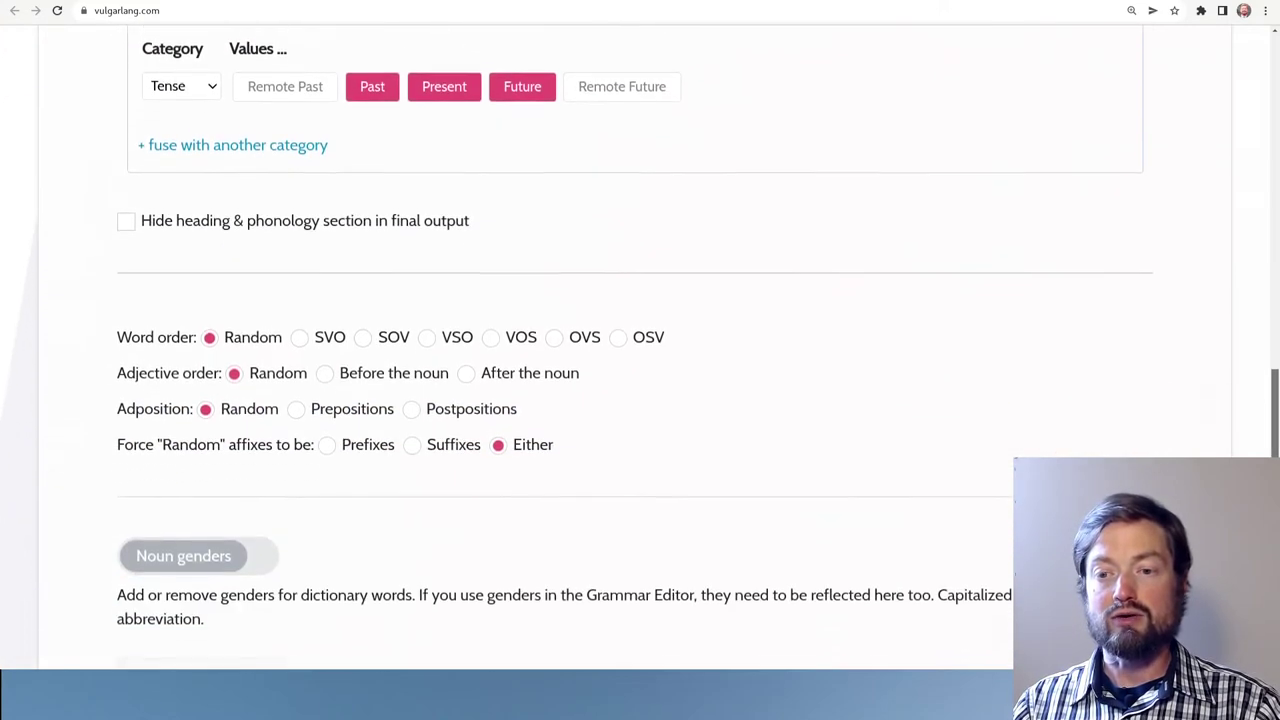
{"action": "scroll", "coordinate": [640, 346], "scroll_direction": "down", "scroll_amount": 1}
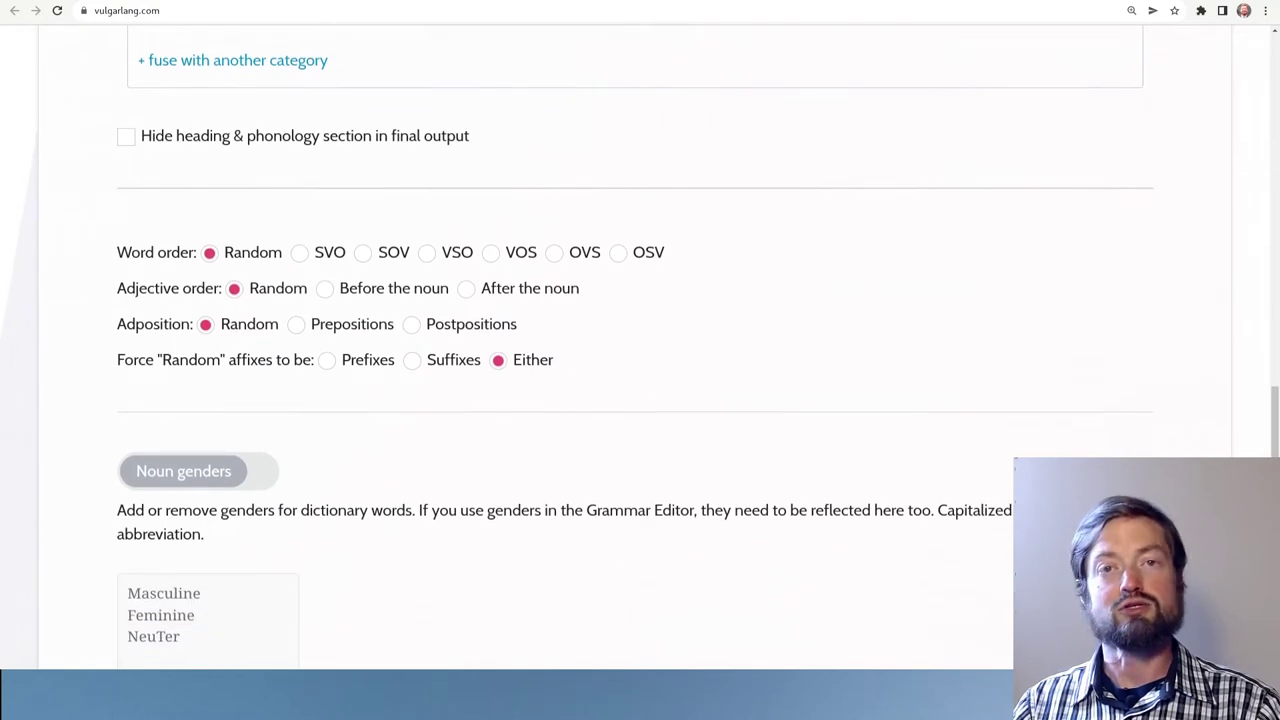
{"action": "scroll", "coordinate": [640, 346], "scroll_direction": "down", "scroll_amount": 3}
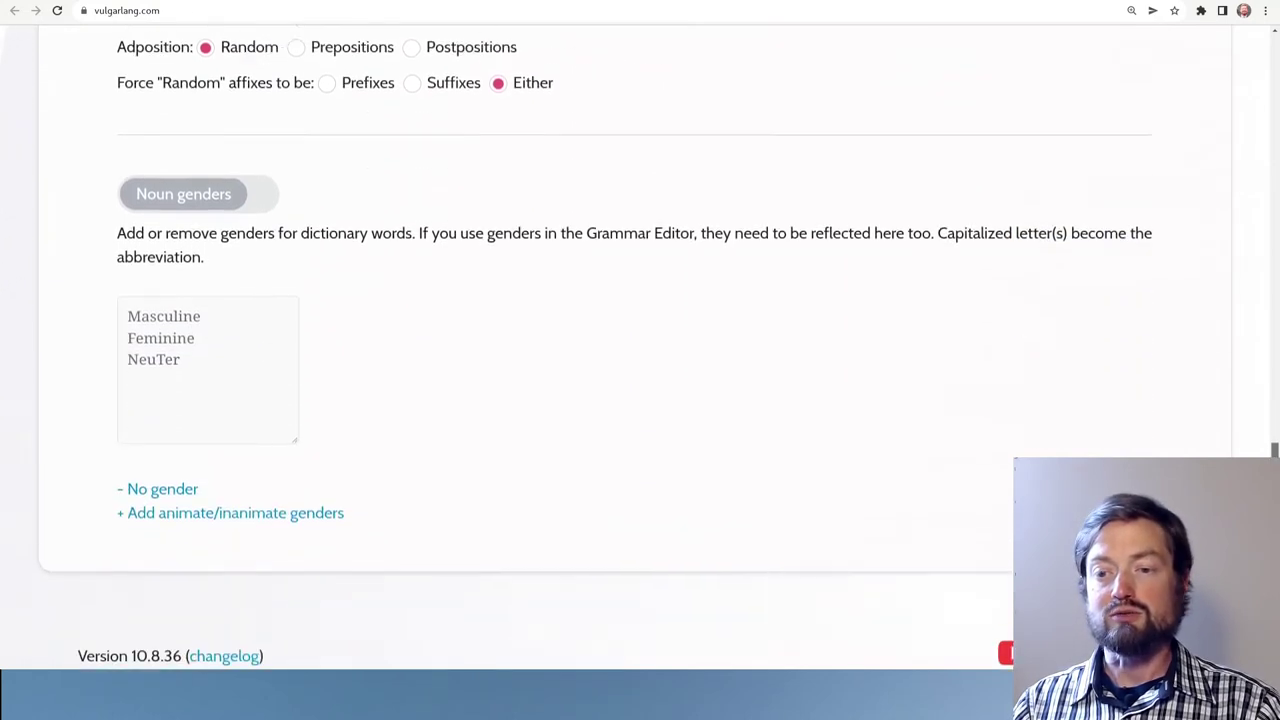
{"action": "scroll", "coordinate": [640, 346], "scroll_direction": "up", "scroll_amount": 2}
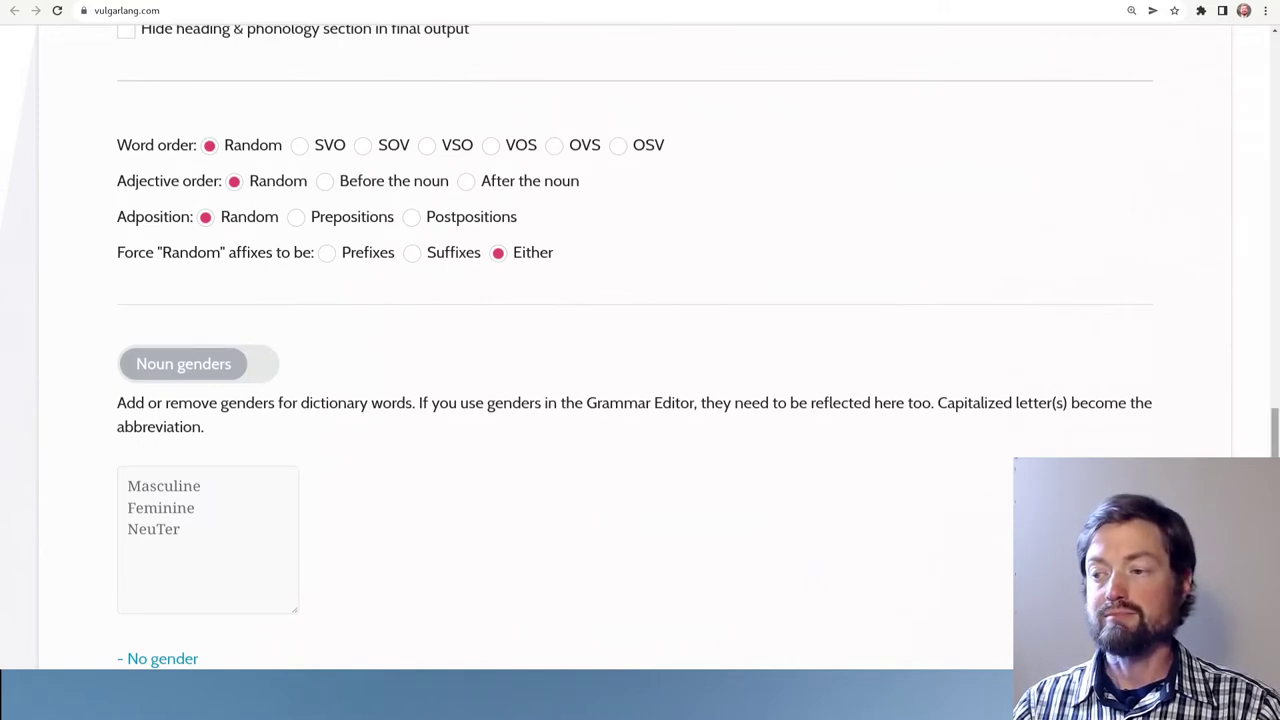
{"action": "scroll", "coordinate": [640, 346], "scroll_direction": "up", "scroll_amount": 20}
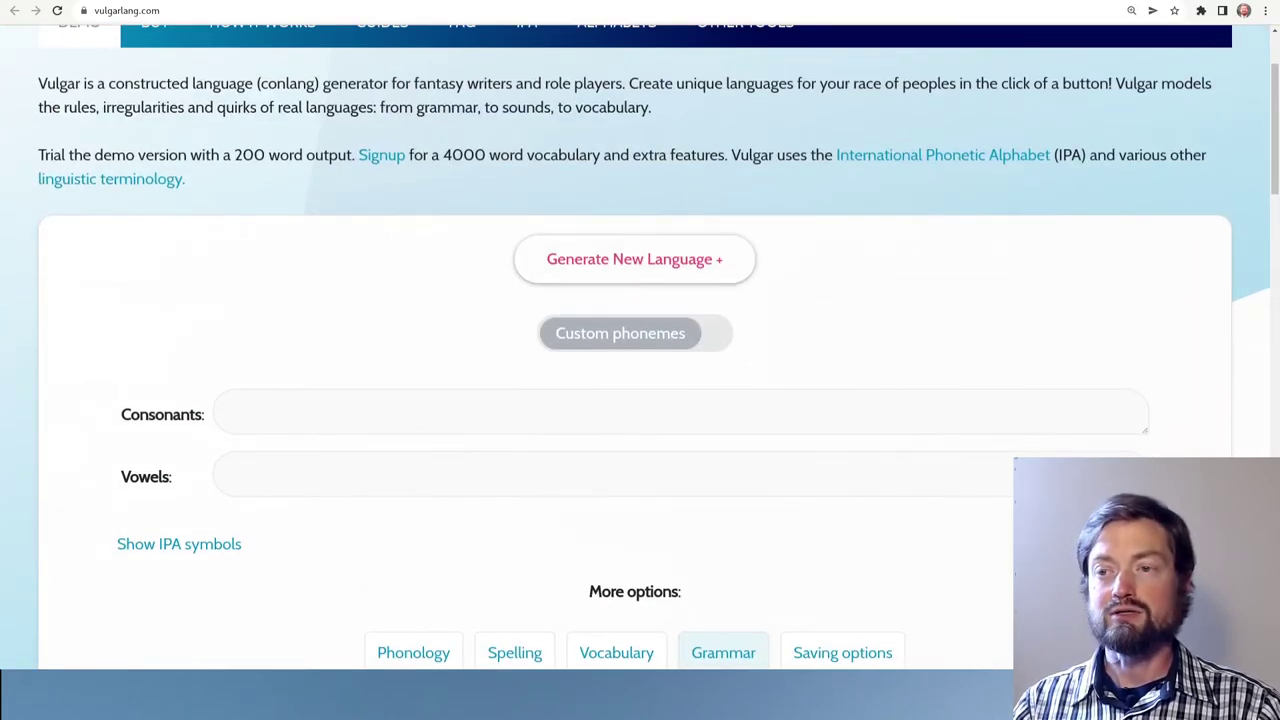
{"action": "scroll", "coordinate": [640, 346], "scroll_direction": "up", "scroll_amount": 3}
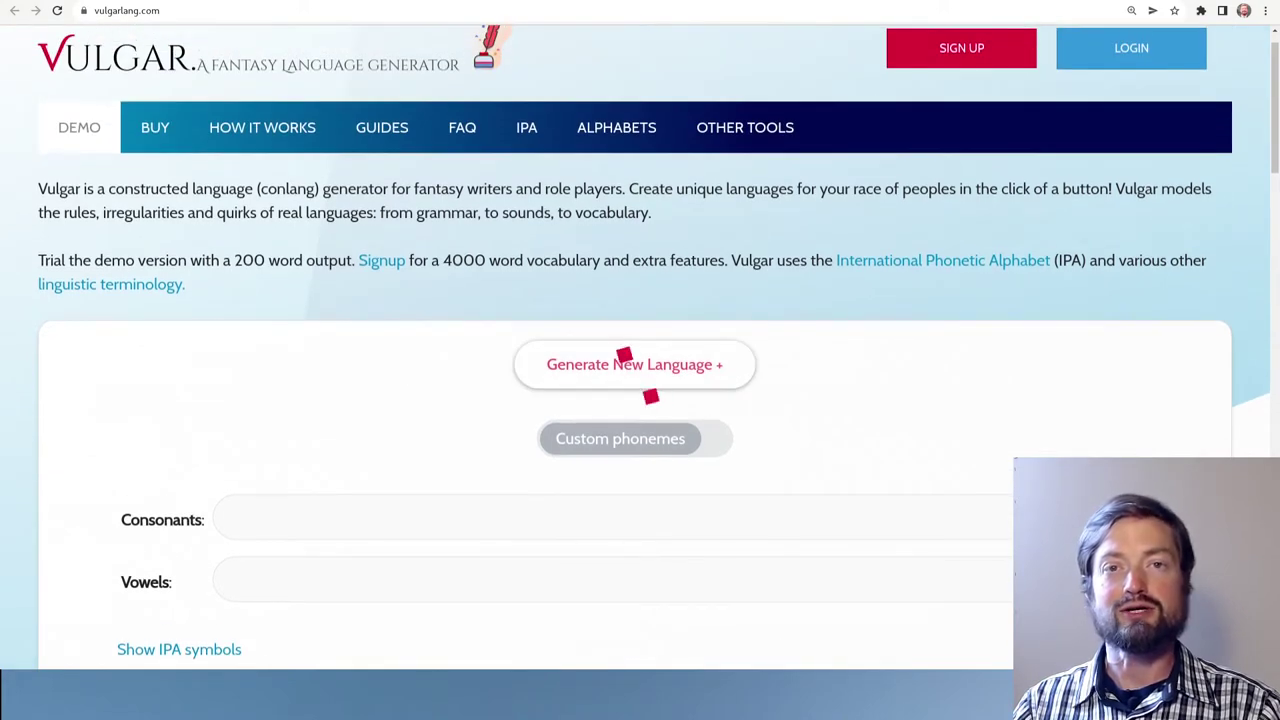
Generate the new language Tarteygoian and highlight its native name 'tarteygo' and pronunciation /tartej'go/.
{"action": "left_click", "coordinate": [634, 364]}
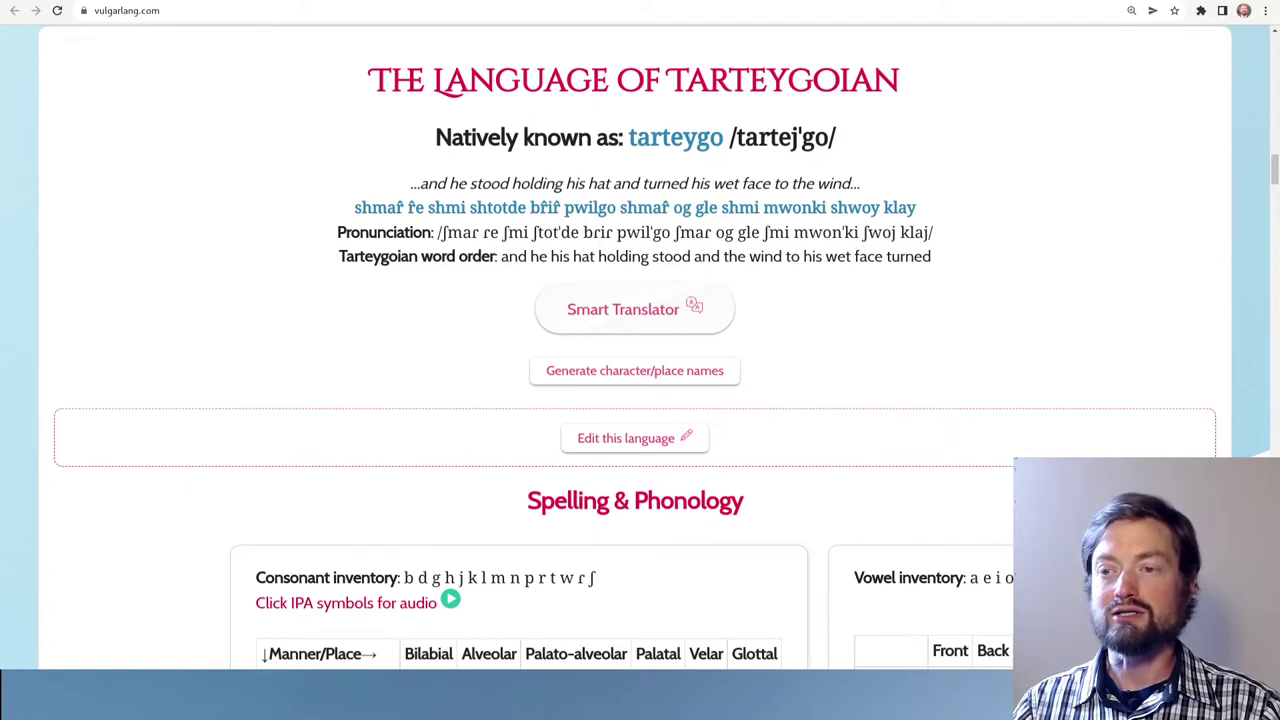
{"action": "left_click_drag", "start_coordinate": [628, 137], "coordinate": [724, 137]}
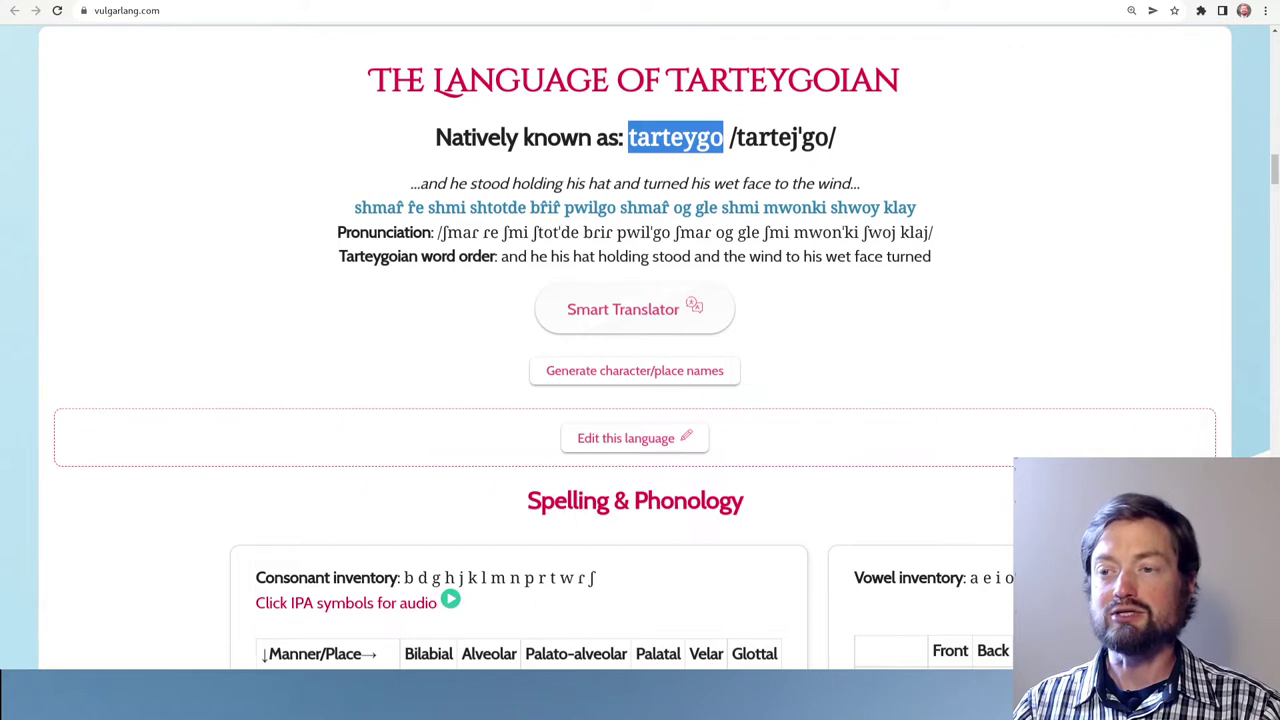
{"action": "left_click_drag", "start_coordinate": [729, 137], "coordinate": [836, 137]}
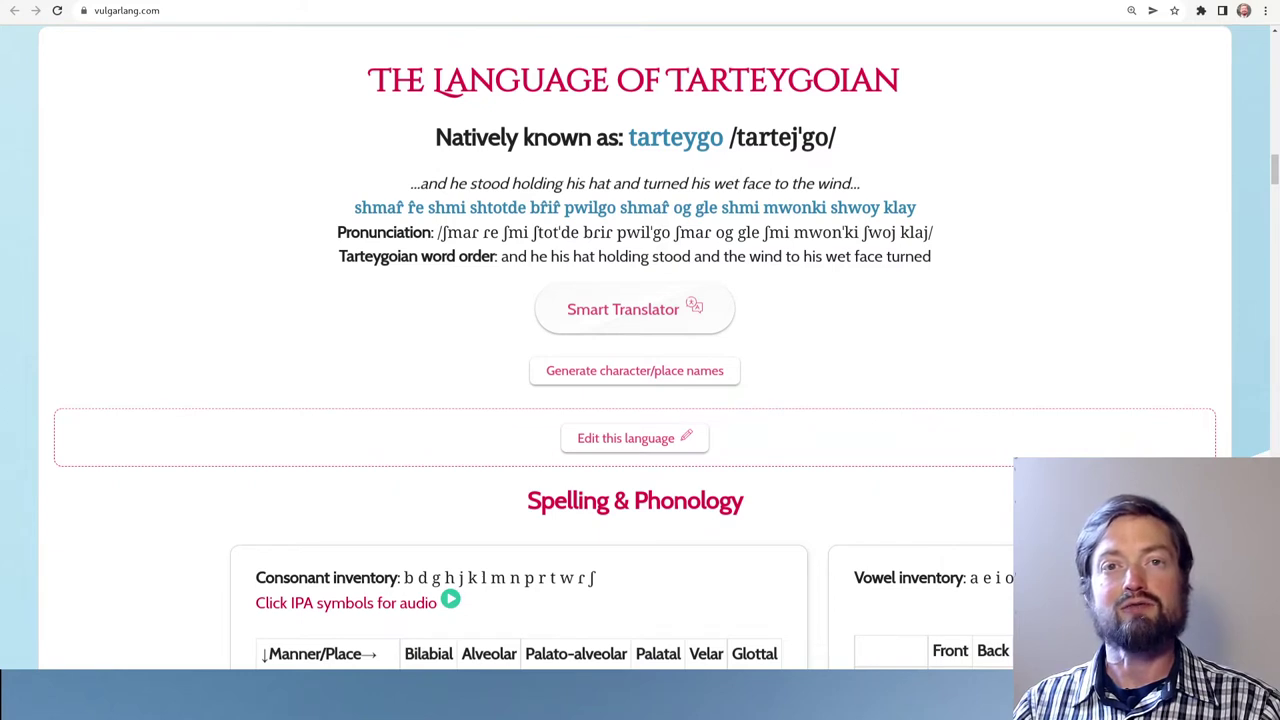
{"action": "left_click_drag", "start_coordinate": [736, 137], "coordinate": [746, 137]}
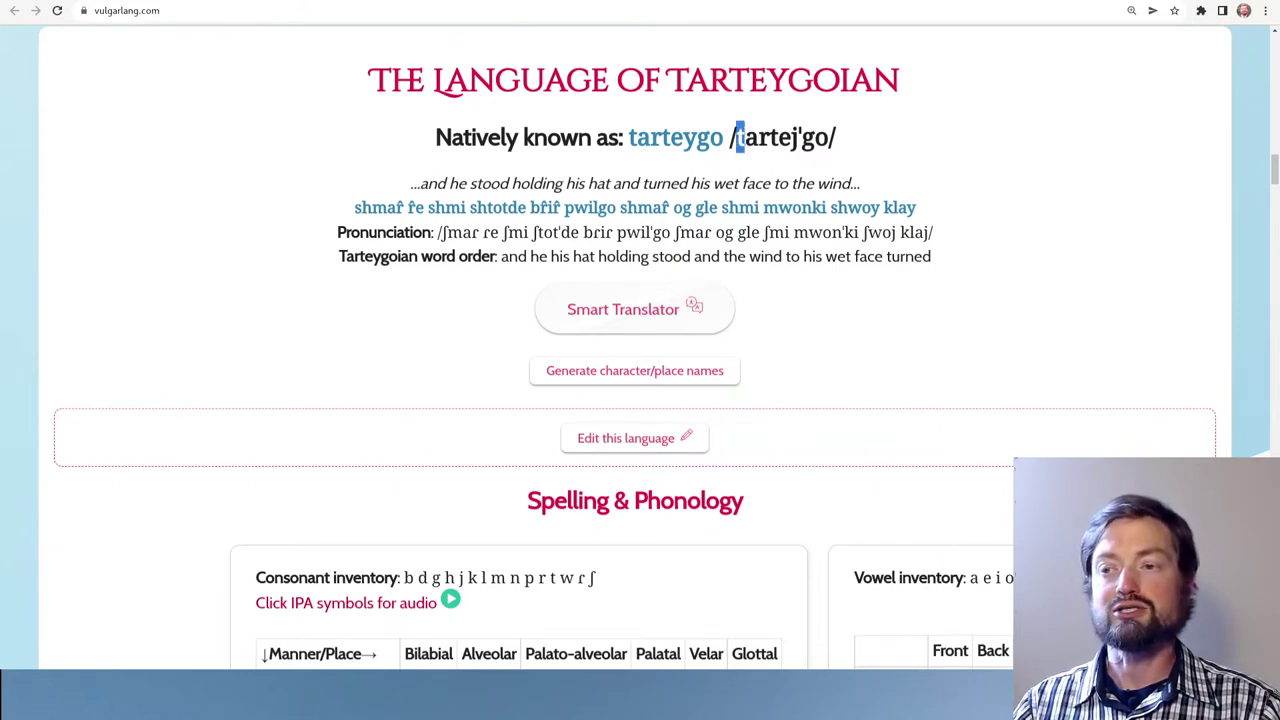
{"action": "left_click", "coordinate": [742, 137]}
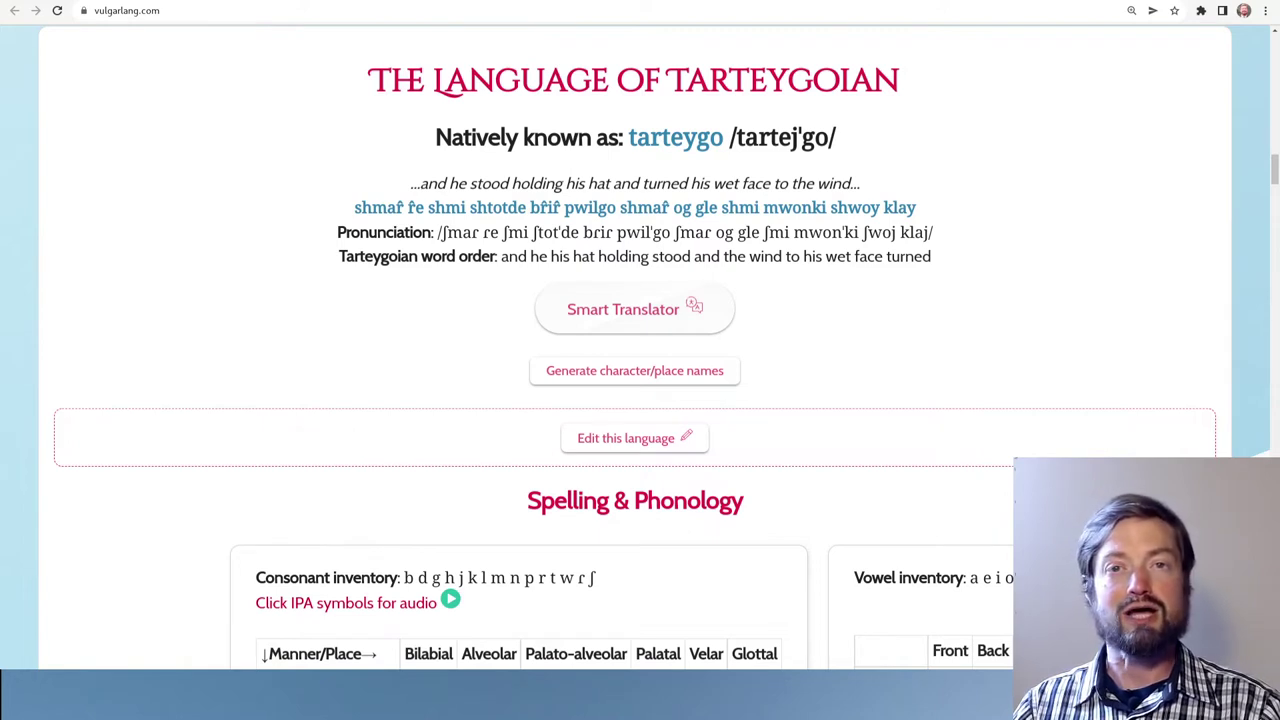
{"action": "scroll", "coordinate": [640, 350], "scroll_direction": "up", "scroll_amount": 1}
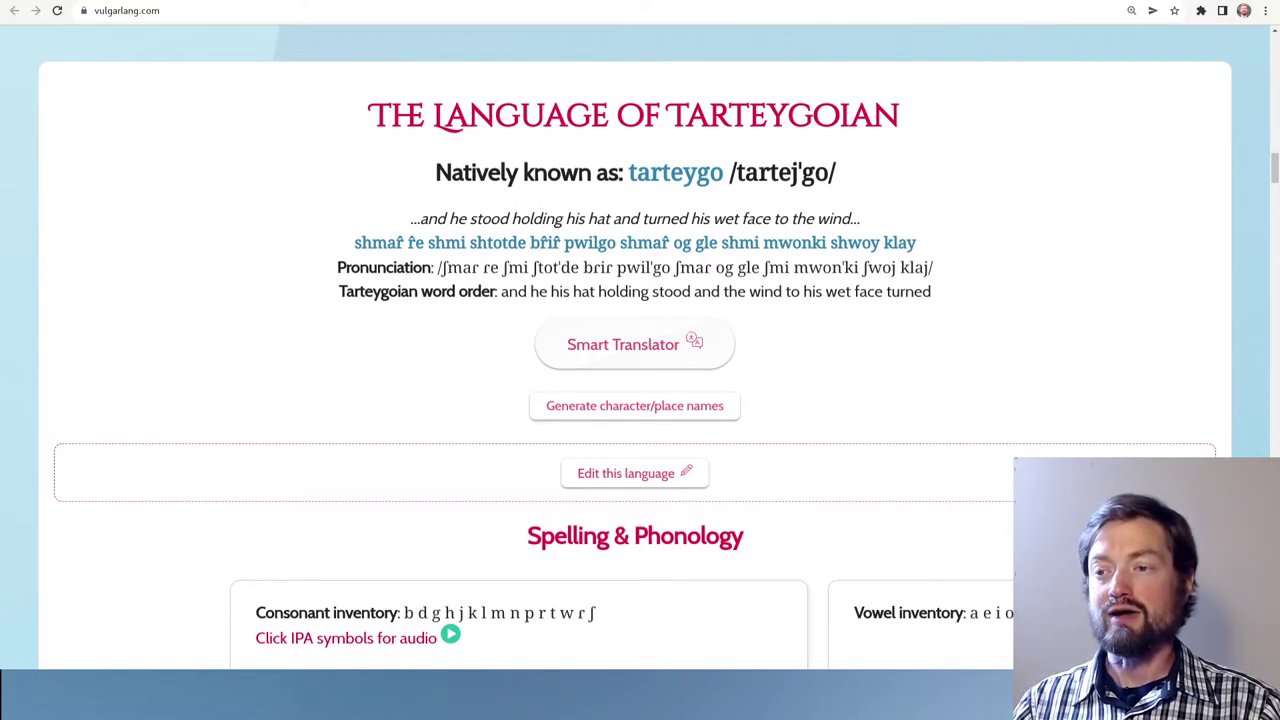
{"action": "left_click_drag", "start_coordinate": [800, 172], "coordinate": [832, 172]}
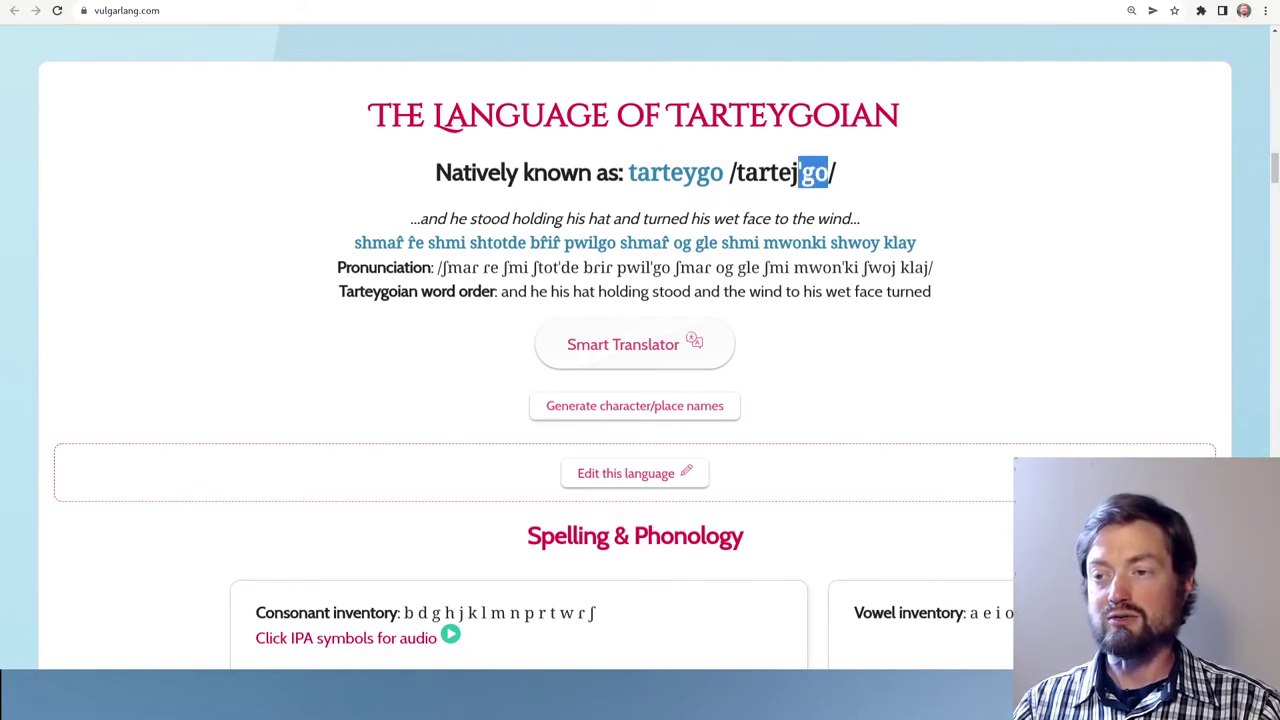
{"action": "left_click", "coordinate": [806, 172]}
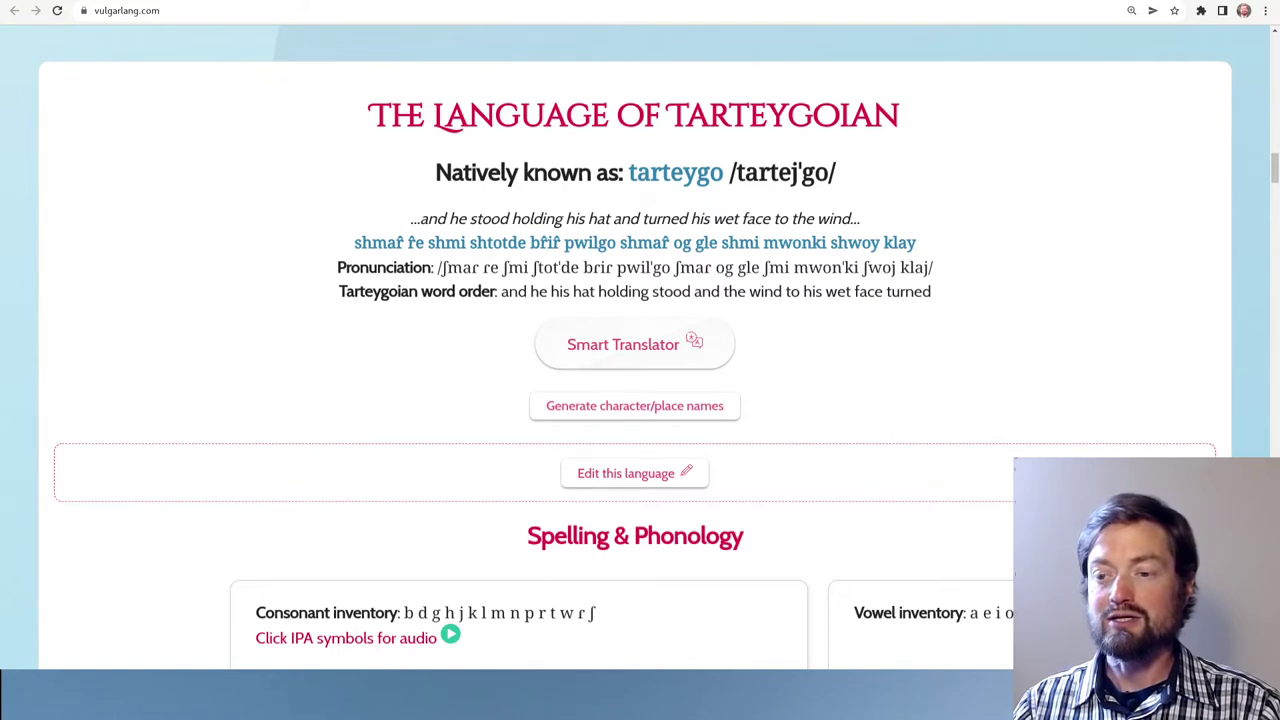
{"action": "key", "text": "ctrl+plus"}
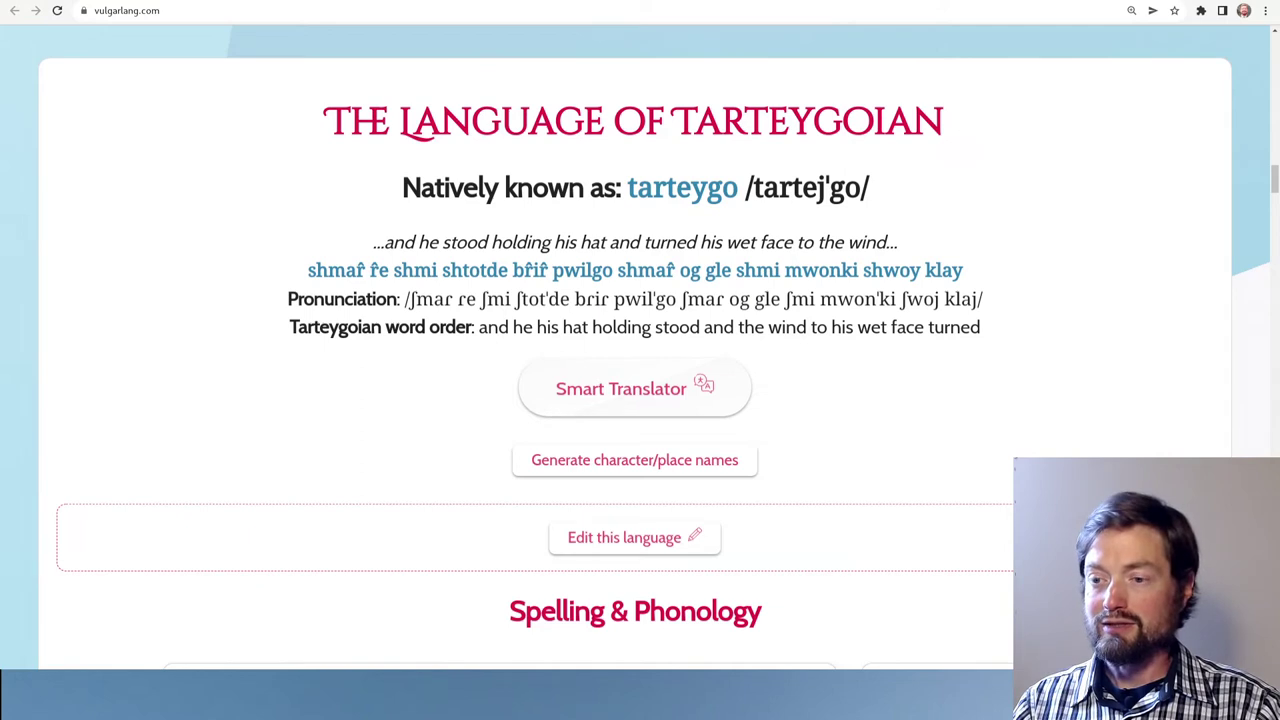
Scroll down the 175%-zoomed Tarteygoian page to read the sample sentence and pronunciation.
{"action": "scroll", "coordinate": [640, 360], "scroll_direction": "down", "scroll_amount": 2}
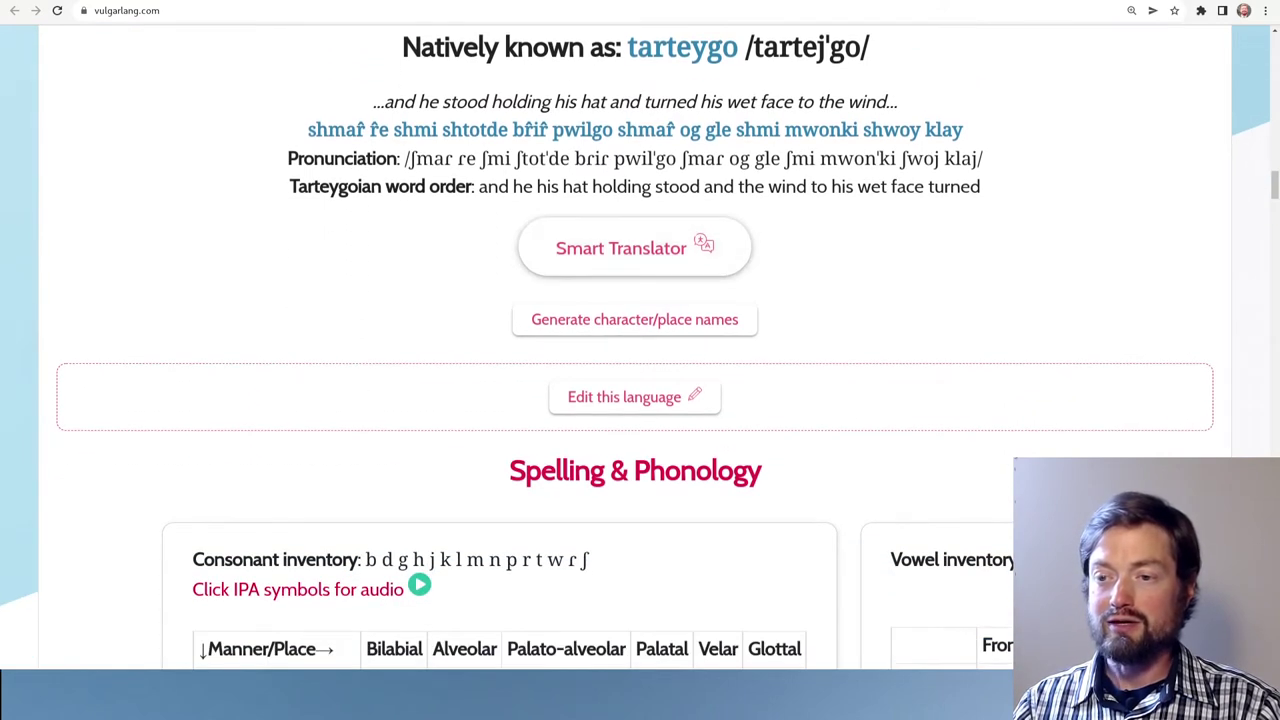
Open the Smart Translator and put the cursor in its empty Sentence box.
{"action": "left_click", "coordinate": [634, 248]}
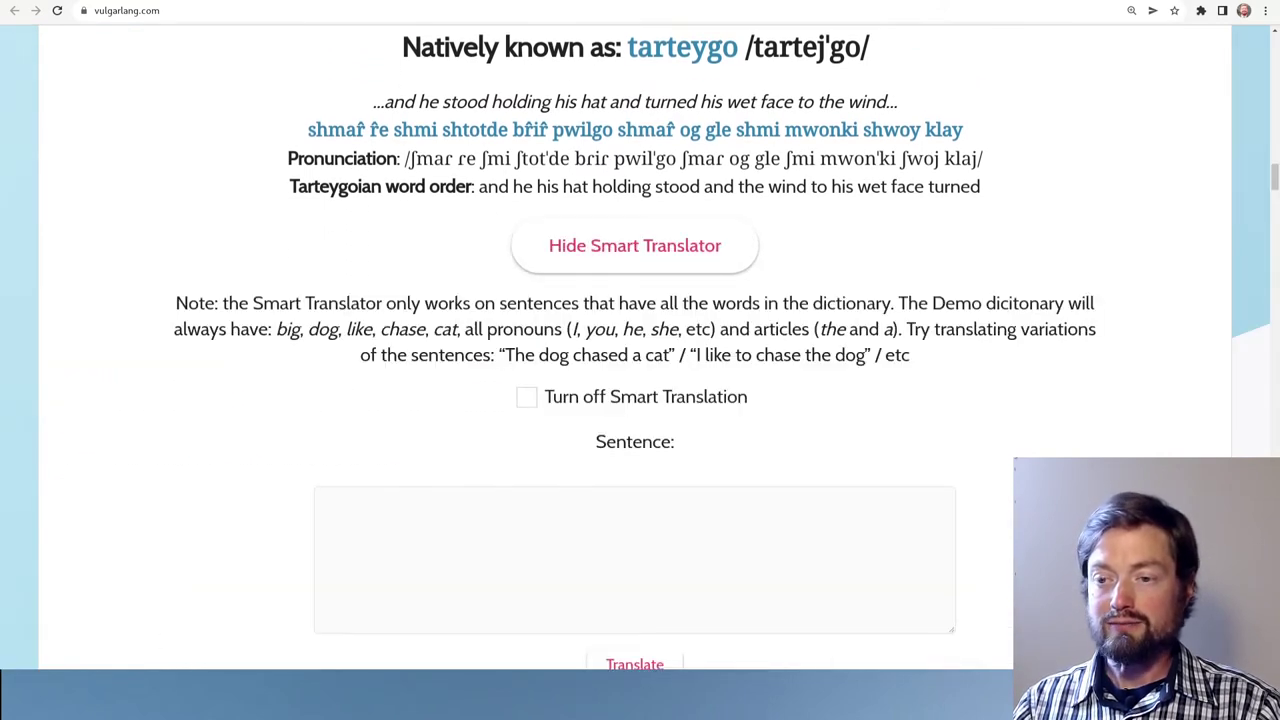
{"action": "left_click", "coordinate": [328, 510]}
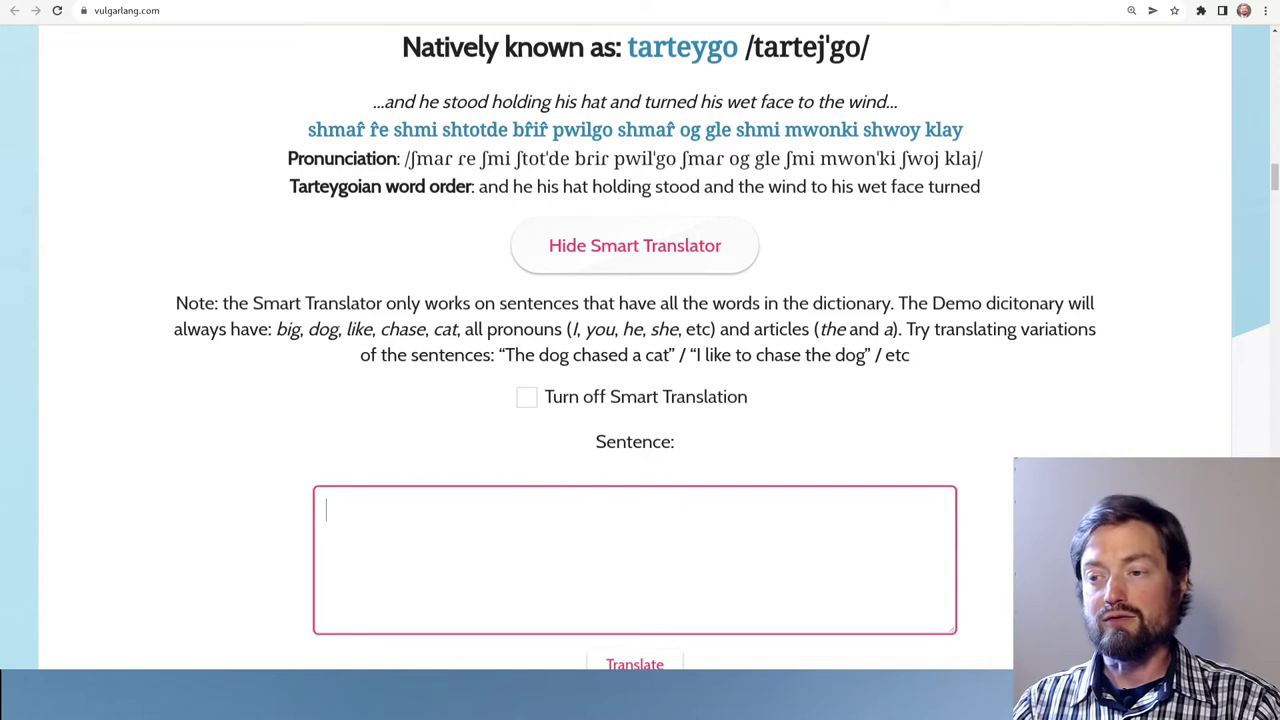
Translate 'The dog chases the cat.' into Tarteygoian as 'glig tmepen glig iblaga ratna'.
{"action": "type", "text": "The dog"}
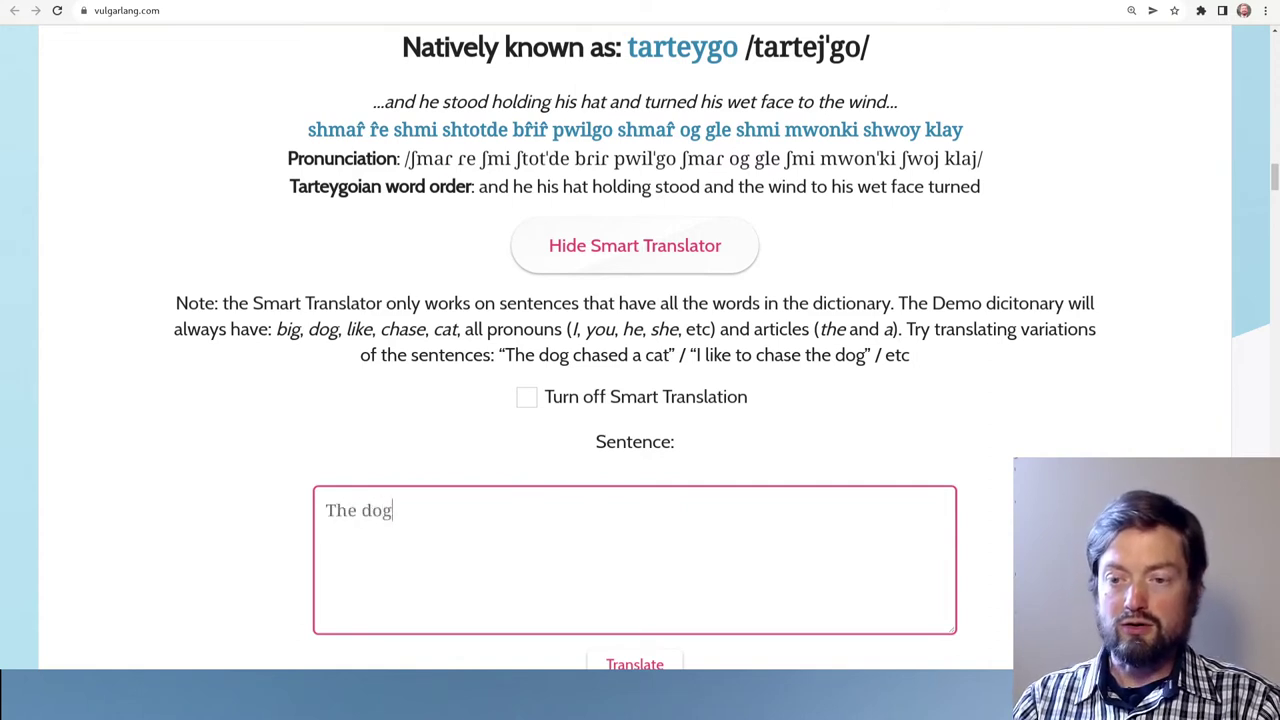
{"action": "type", "text": " chases the cat."}
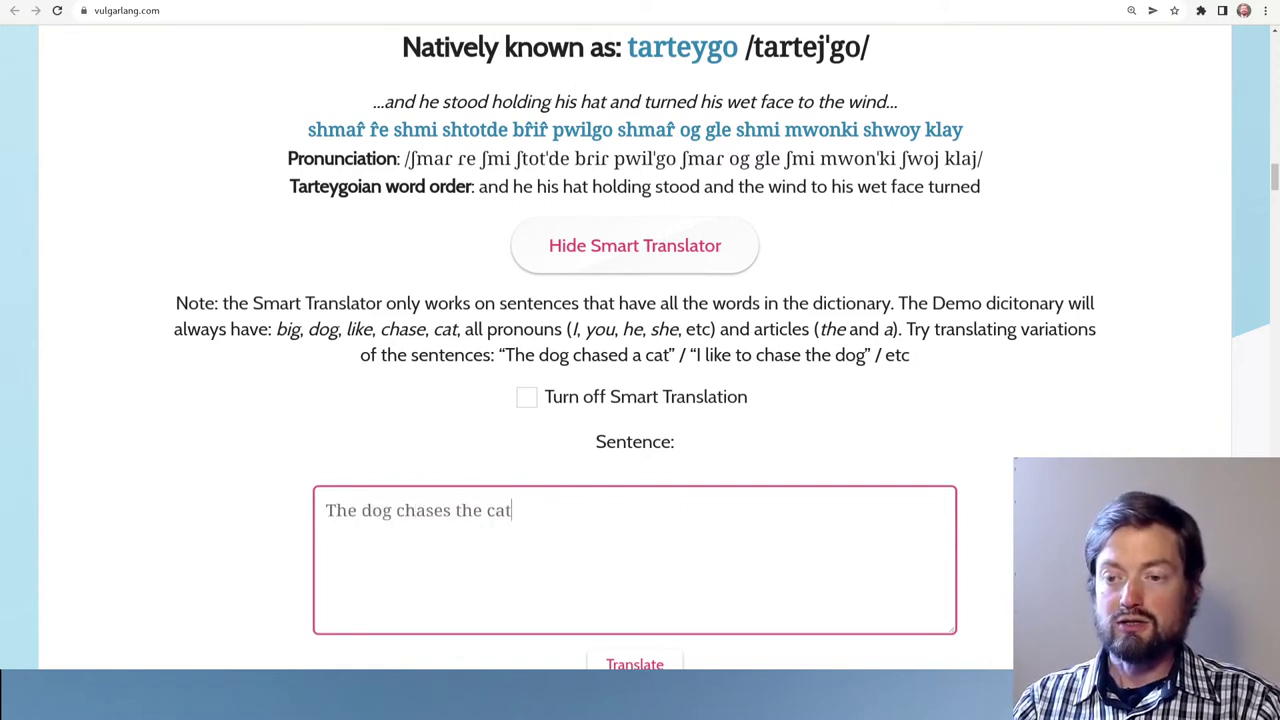
{"action": "scroll", "coordinate": [634, 400], "scroll_direction": "down", "scroll_amount": 1}
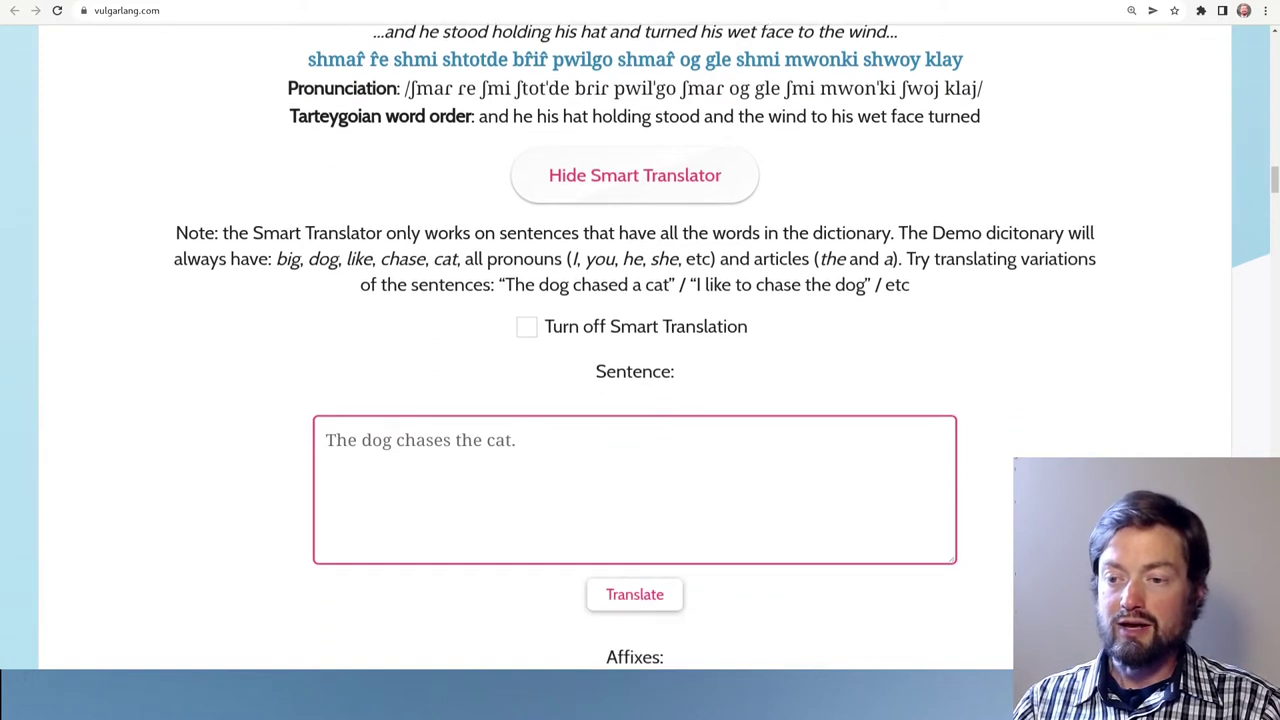
{"action": "left_click", "coordinate": [634, 594]}
{"action": "scroll", "coordinate": [634, 400], "scroll_direction": "down", "scroll_amount": 2}
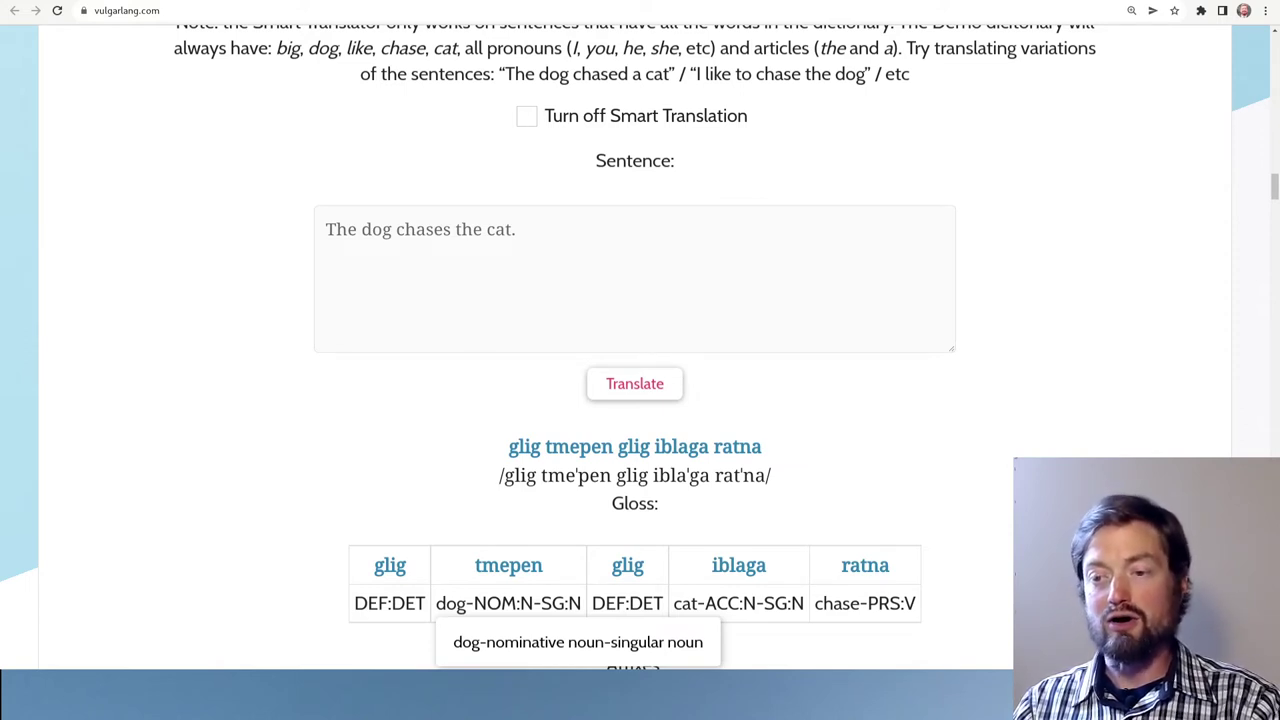
Read the tooltips on the gloss words, then scroll to the affixes and grammatical words lists.
{"action": "mouse_move", "coordinate": [627, 603]}
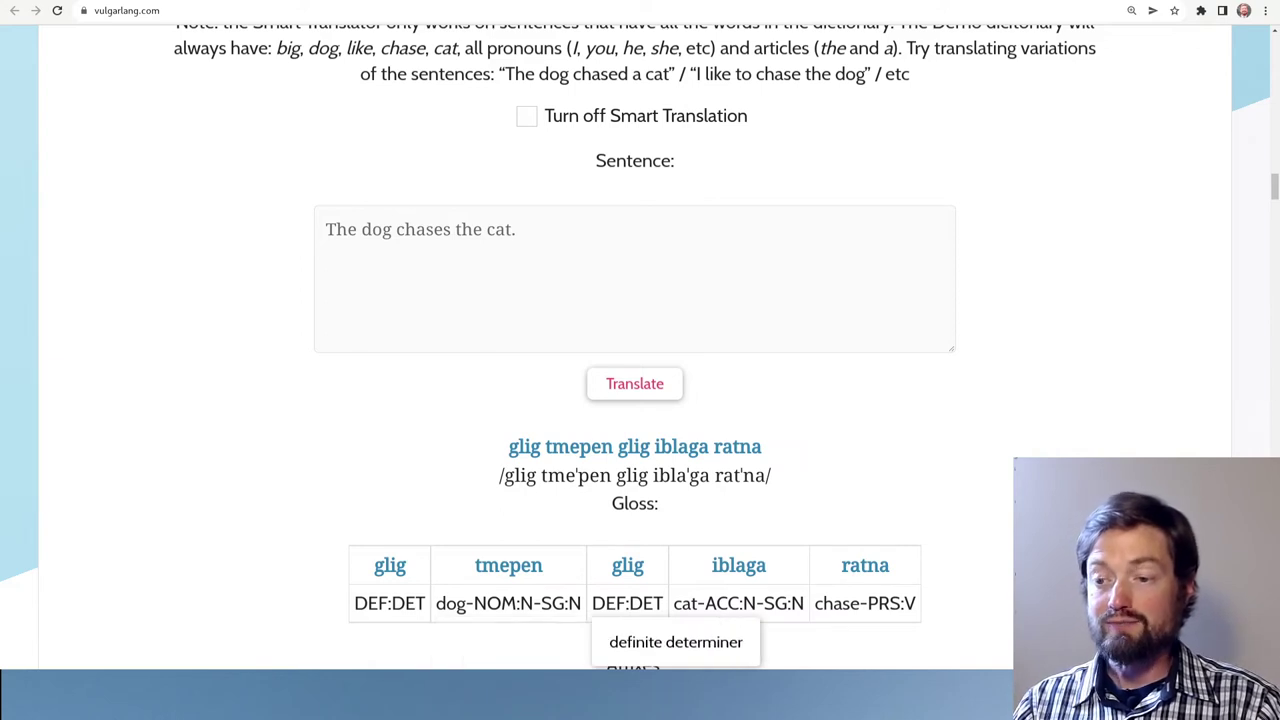
{"action": "mouse_move", "coordinate": [738, 603]}
{"action": "mouse_move", "coordinate": [865, 603]}
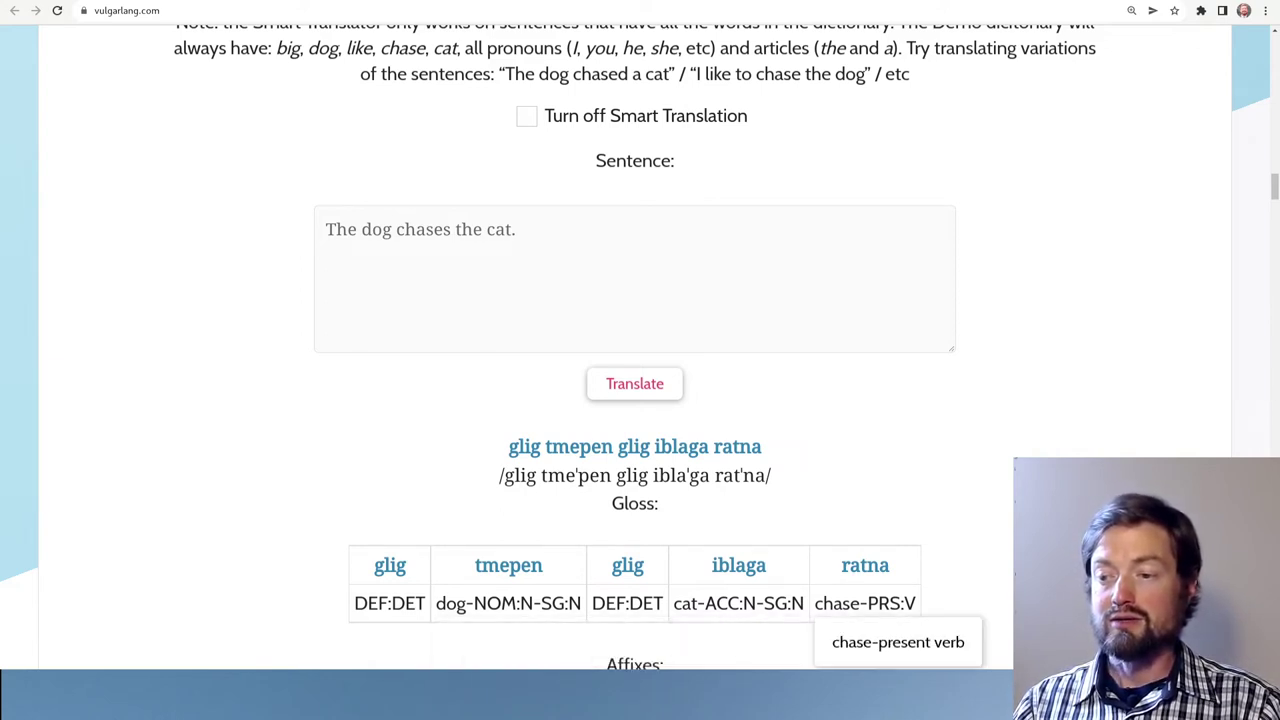
{"action": "scroll", "coordinate": [635, 347], "scroll_direction": "down", "scroll_amount": 3}
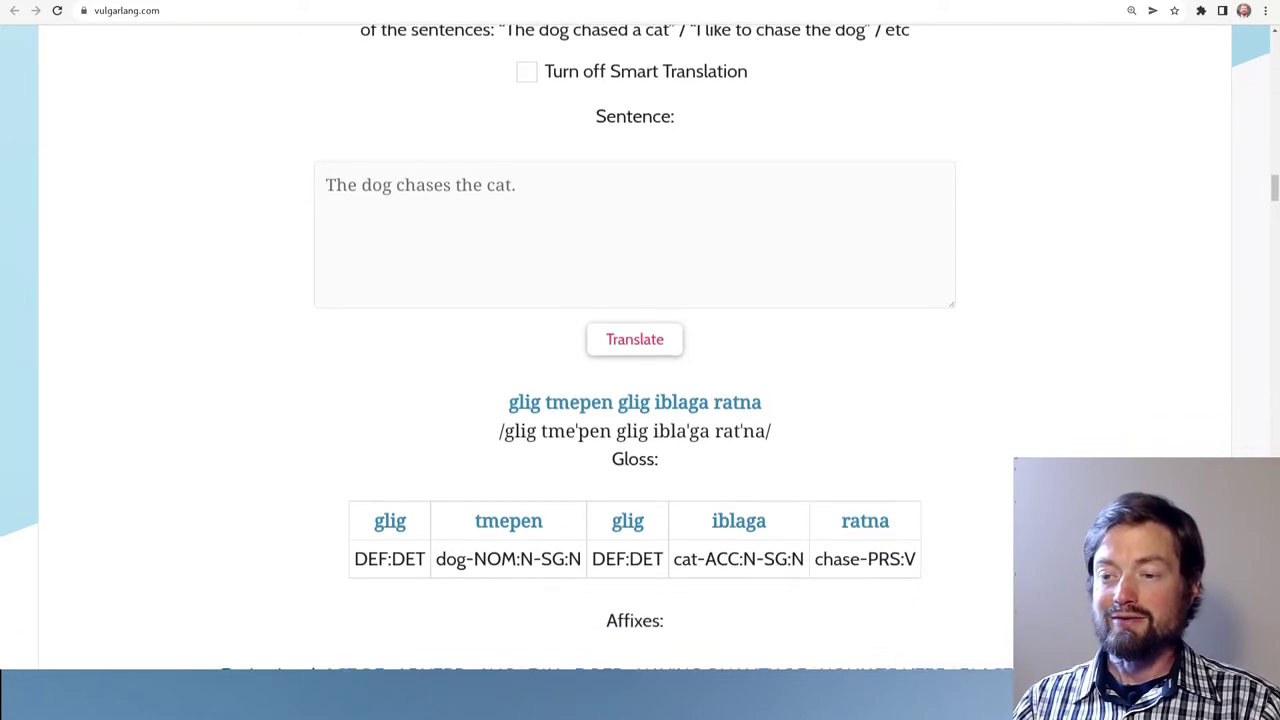
{"action": "scroll", "coordinate": [635, 347], "scroll_direction": "down", "scroll_amount": 1}
{"action": "scroll", "coordinate": [635, 370], "scroll_direction": "down", "scroll_amount": 2}
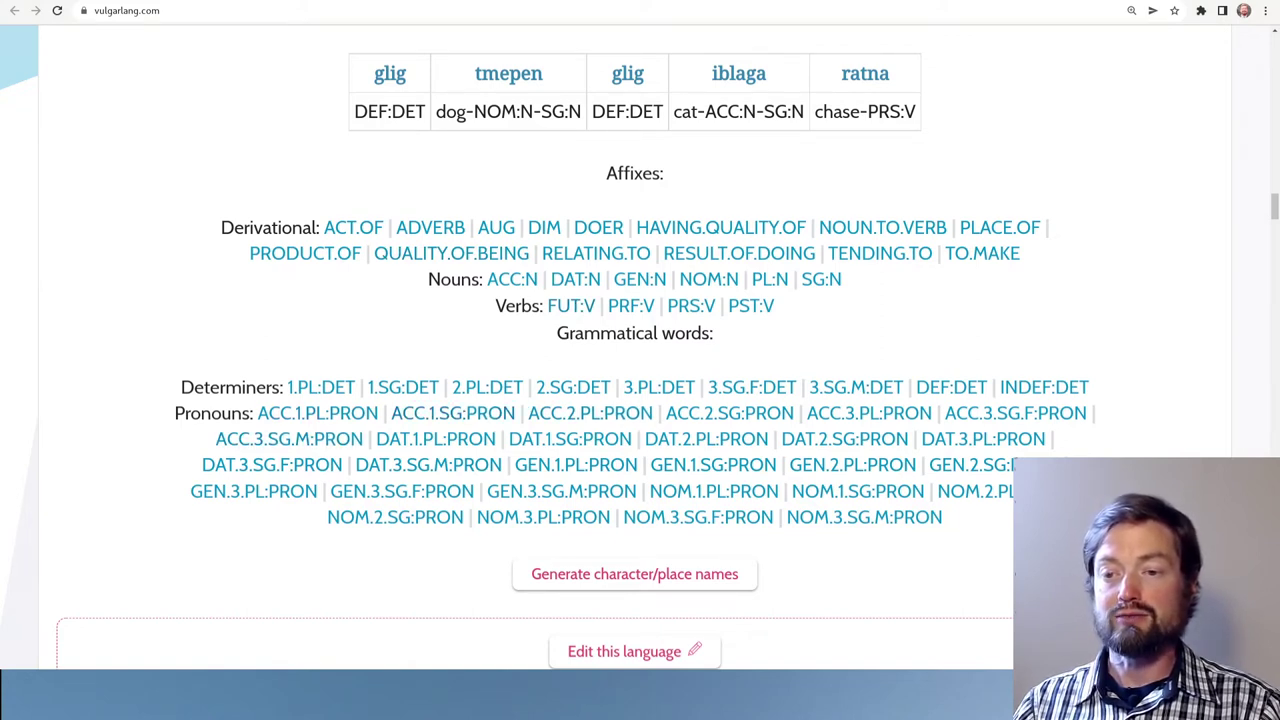
Scroll down below the grammatical words to the character/place name generator.
{"action": "scroll", "coordinate": [640, 350], "scroll_direction": "down", "scroll_amount": 2}
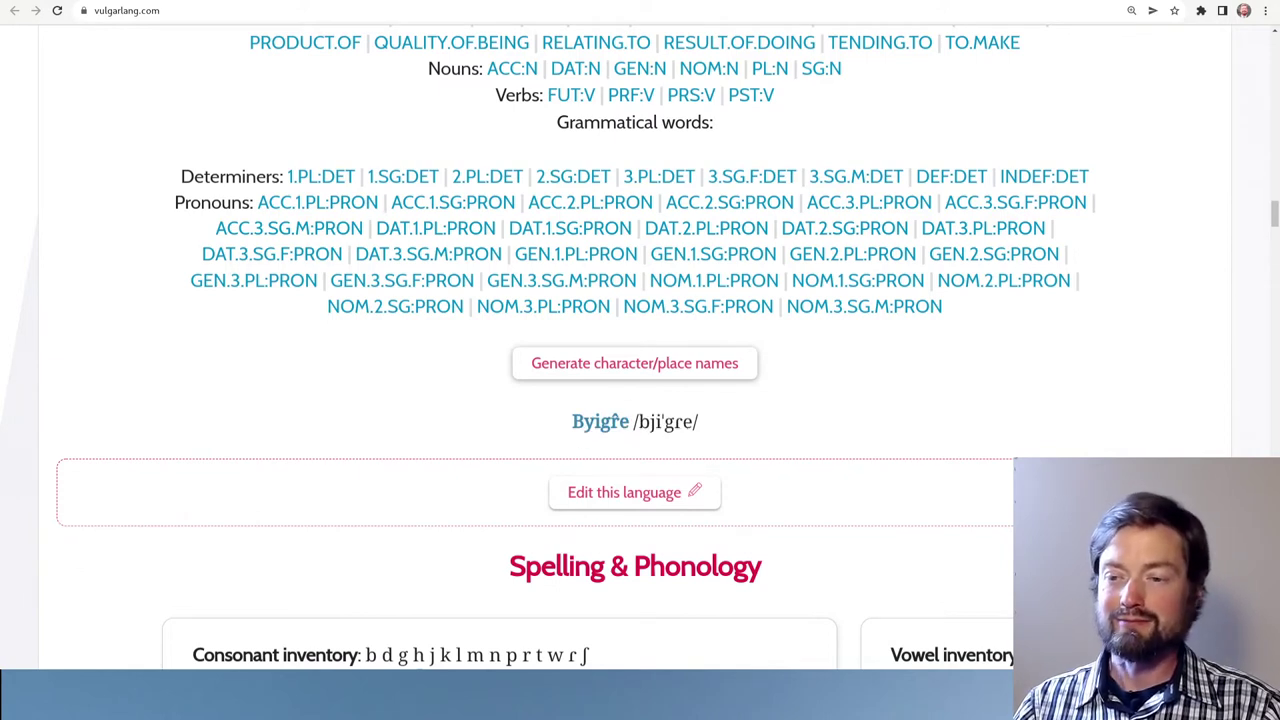
Scroll to the Spelling & Phonology tables and play the tap consonant ɾ.
{"action": "scroll", "coordinate": [640, 350], "scroll_direction": "down", "scroll_amount": 5}
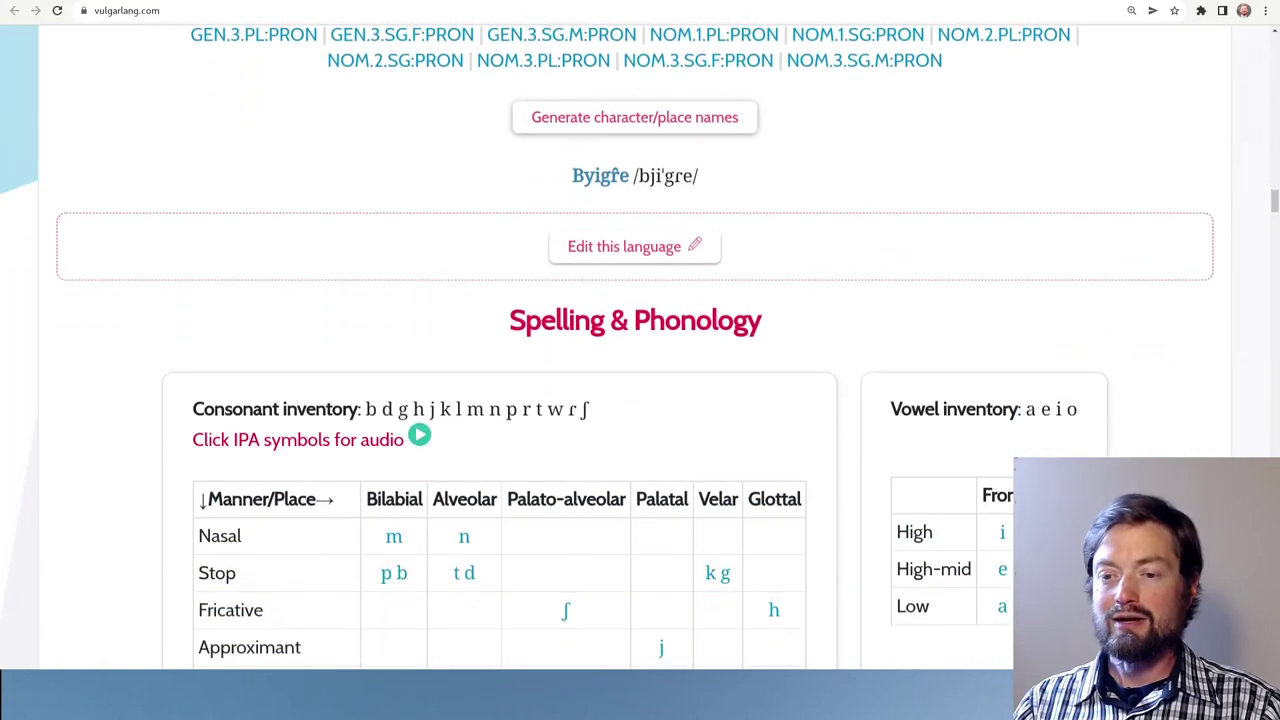
{"action": "scroll", "coordinate": [640, 350], "scroll_direction": "down", "scroll_amount": 1}
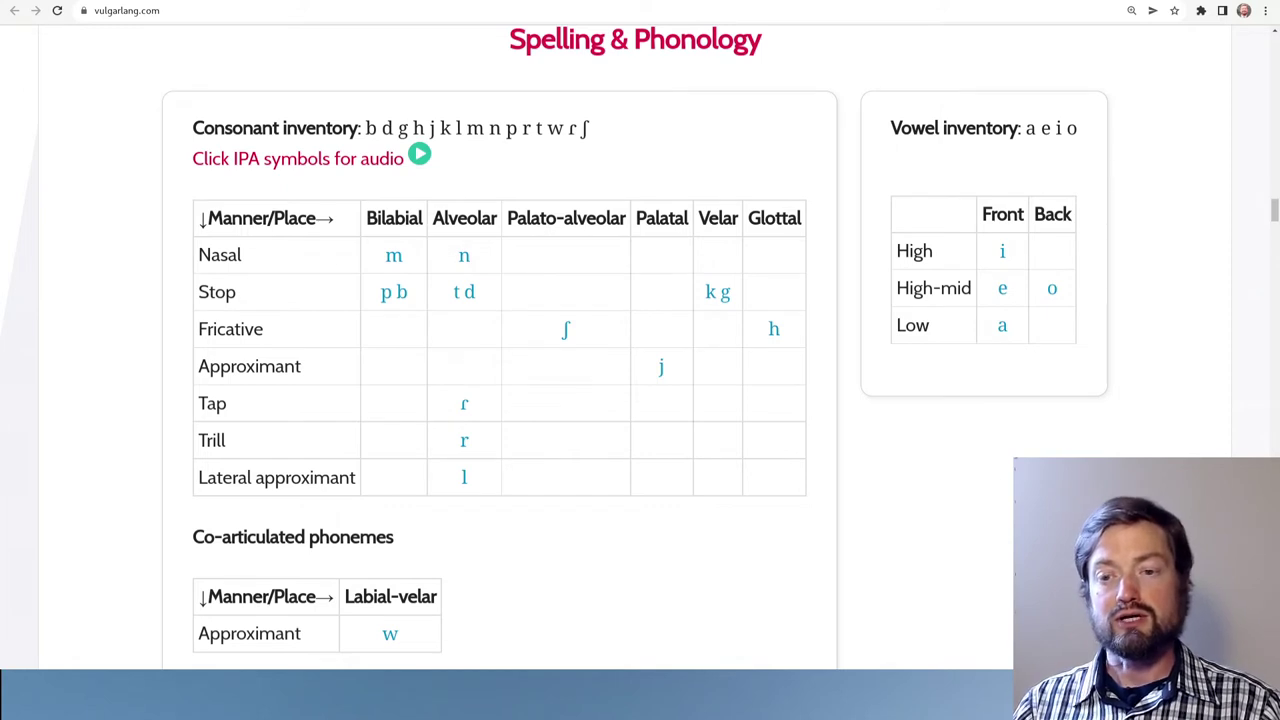
{"action": "left_click", "coordinate": [464, 403]}
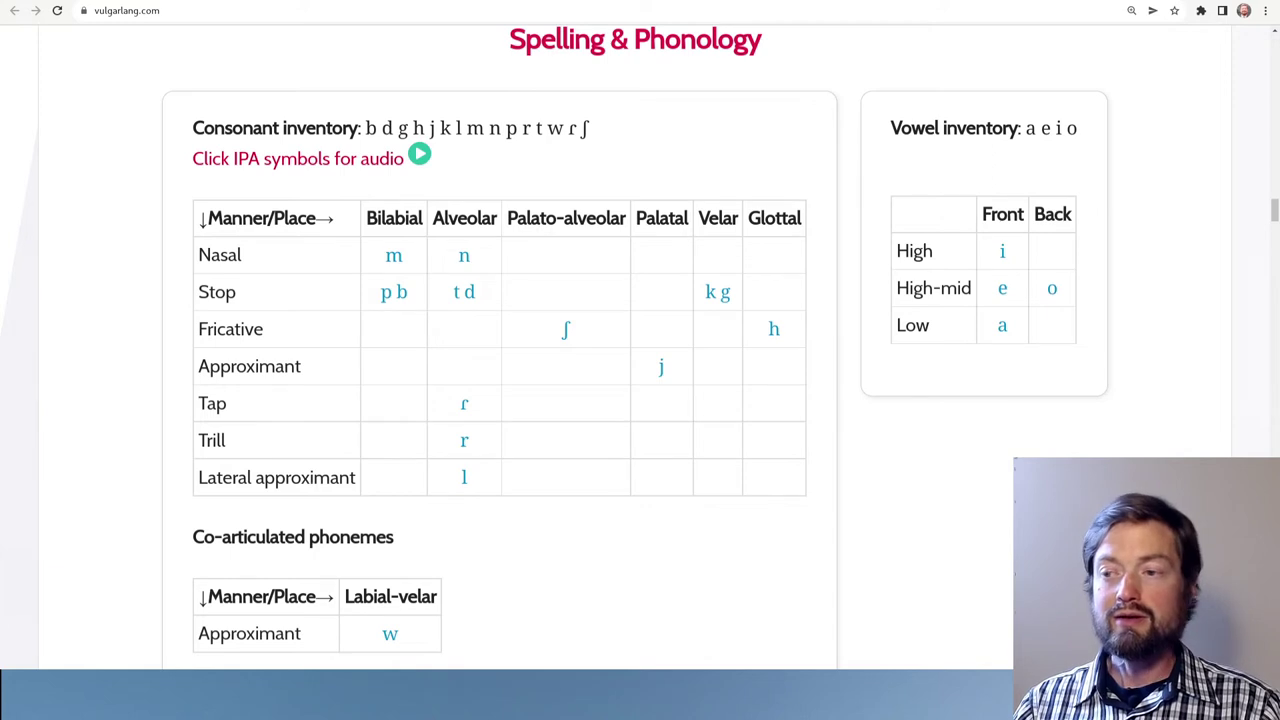
Scroll past the consonant chart toward the syllable structure and spelling rules.
{"action": "scroll", "coordinate": [555, 345], "scroll_direction": "down", "scroll_amount": 3}
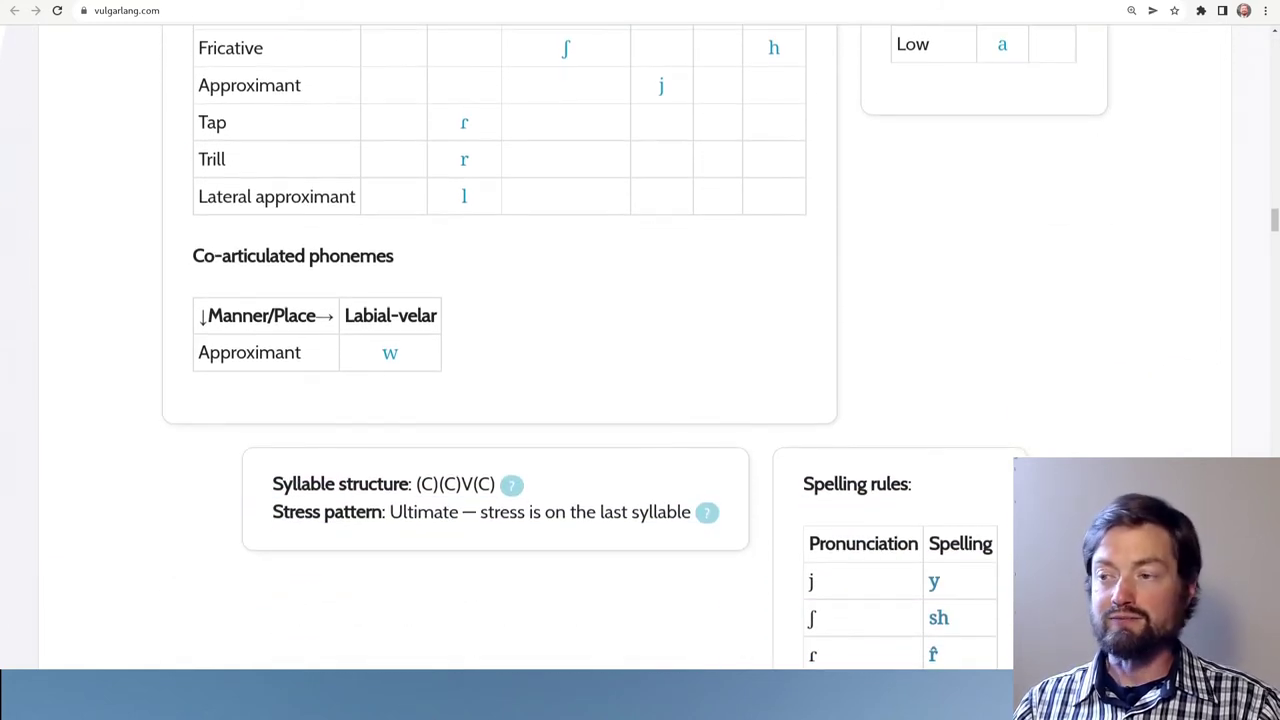
Read the (C)(C)V(C) syllable structure explanation, then close it to return to the spelling rules.
{"action": "scroll", "coordinate": [640, 345], "scroll_direction": "down", "scroll_amount": 4}
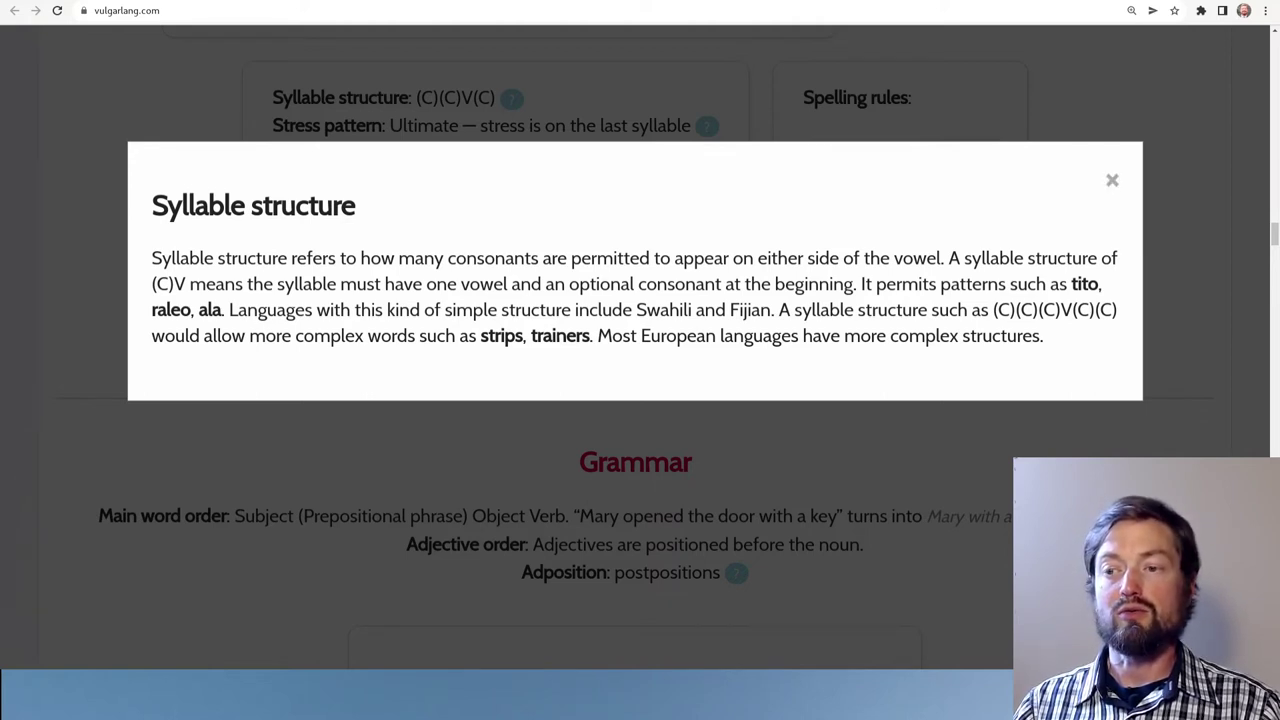
{"action": "left_click", "coordinate": [1112, 180]}
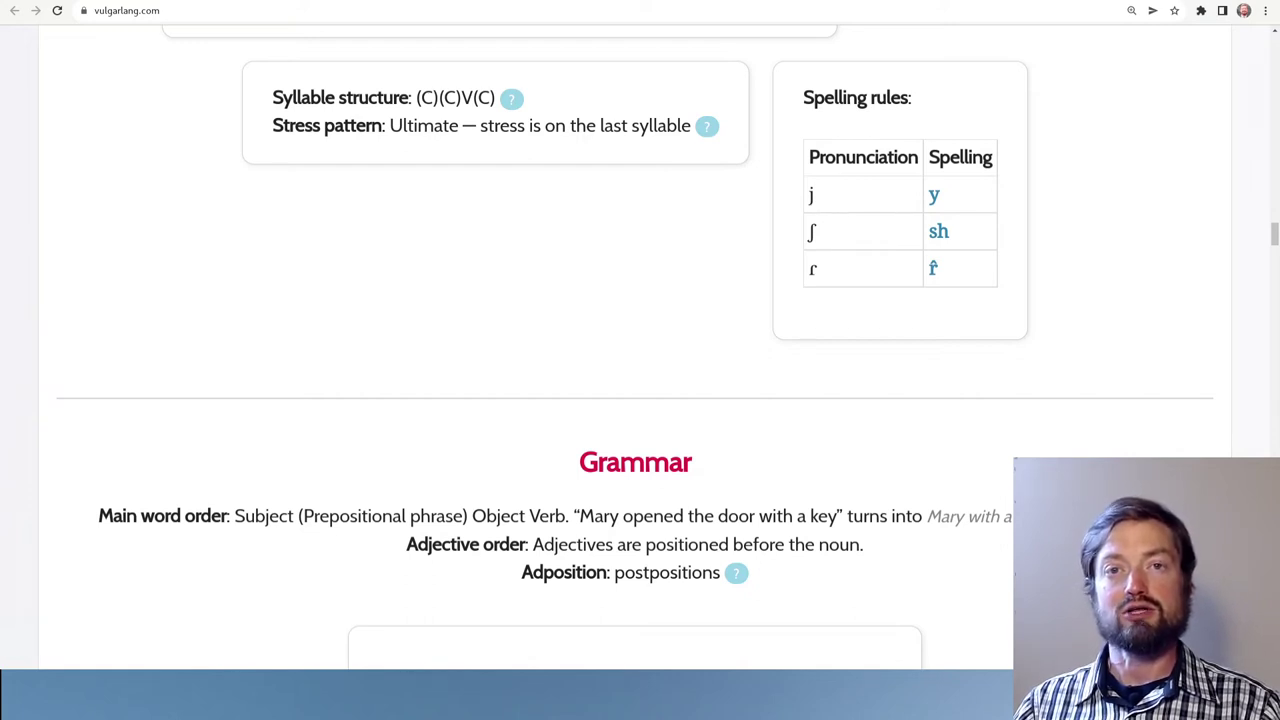
{"action": "left_click_drag", "start_coordinate": [586, 125], "coordinate": [640, 125]}
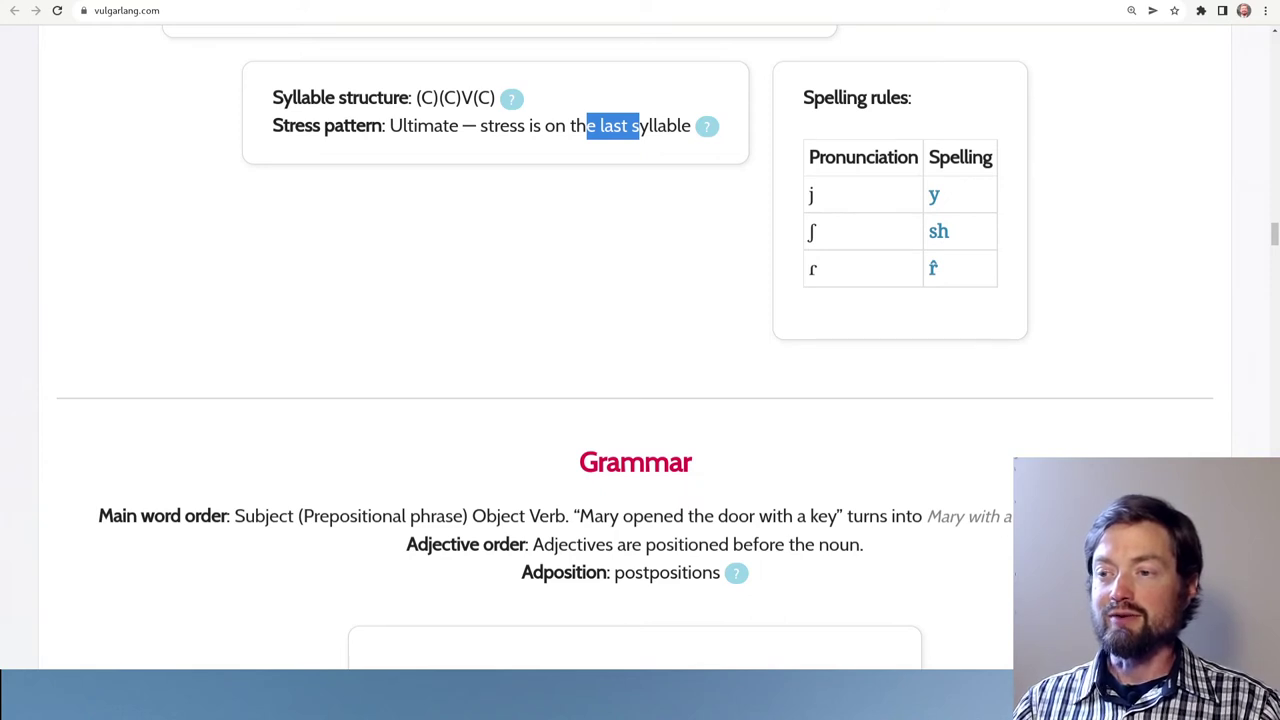
{"action": "double_click", "coordinate": [938, 231]}
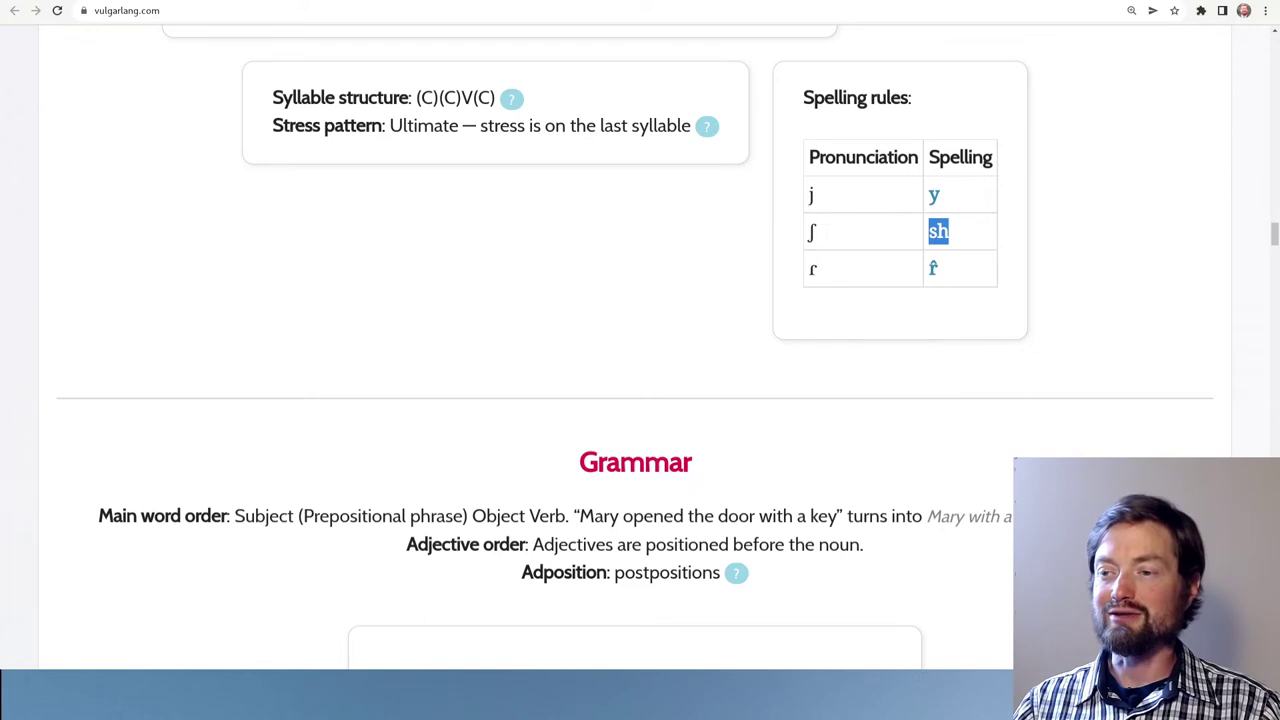
{"action": "left_click", "coordinate": [938, 231]}
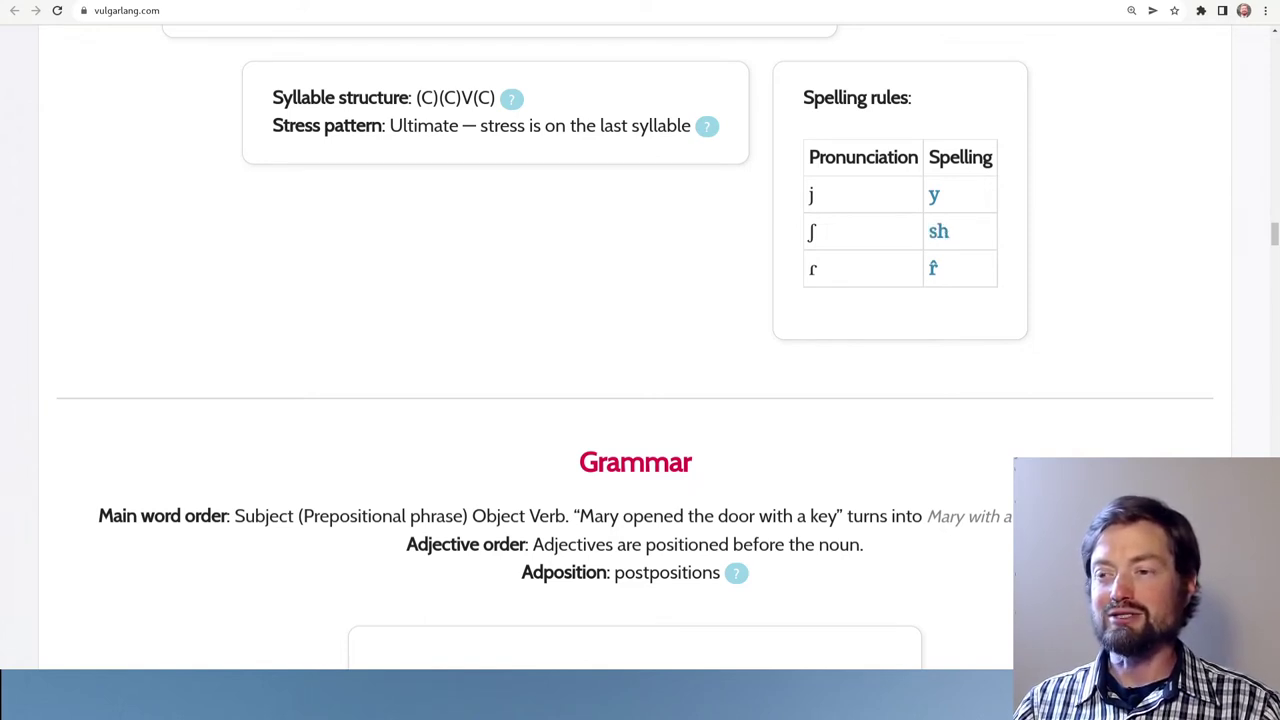
{"action": "double_click", "coordinate": [812, 268]}
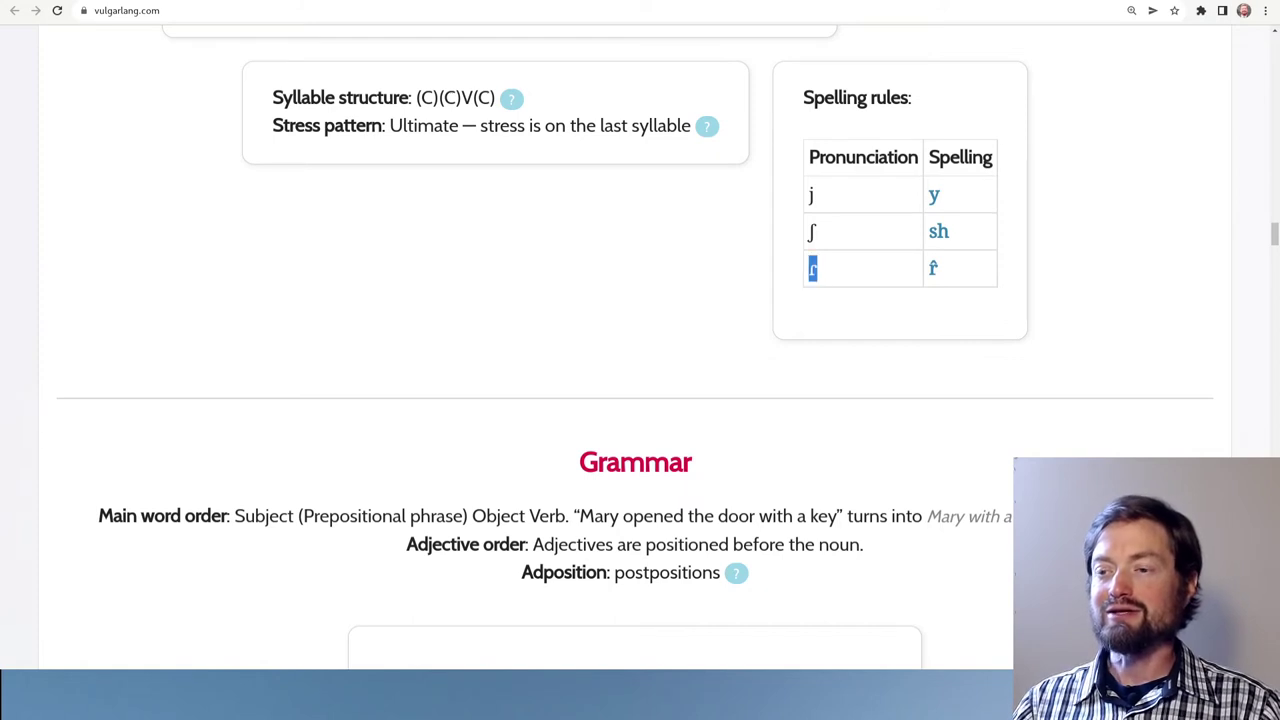
{"action": "left_click", "coordinate": [812, 268]}
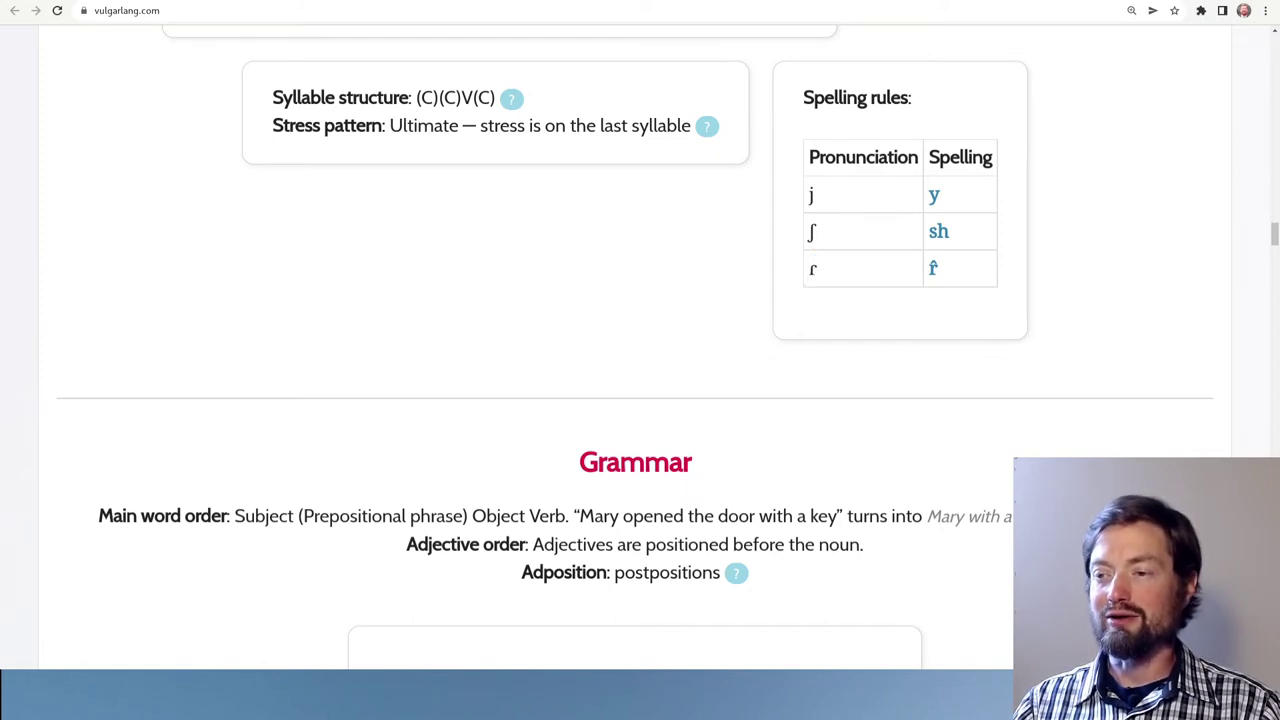
{"action": "double_click", "coordinate": [932, 268]}
{"action": "left_click", "coordinate": [932, 268]}
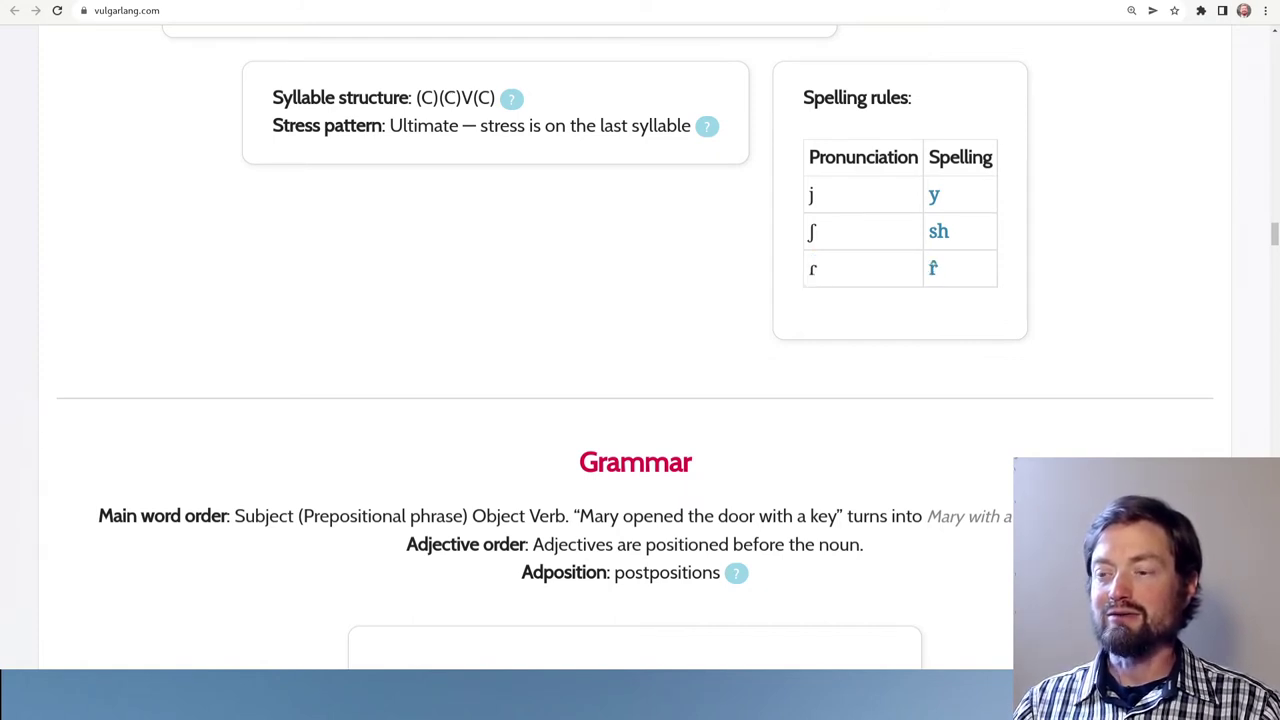